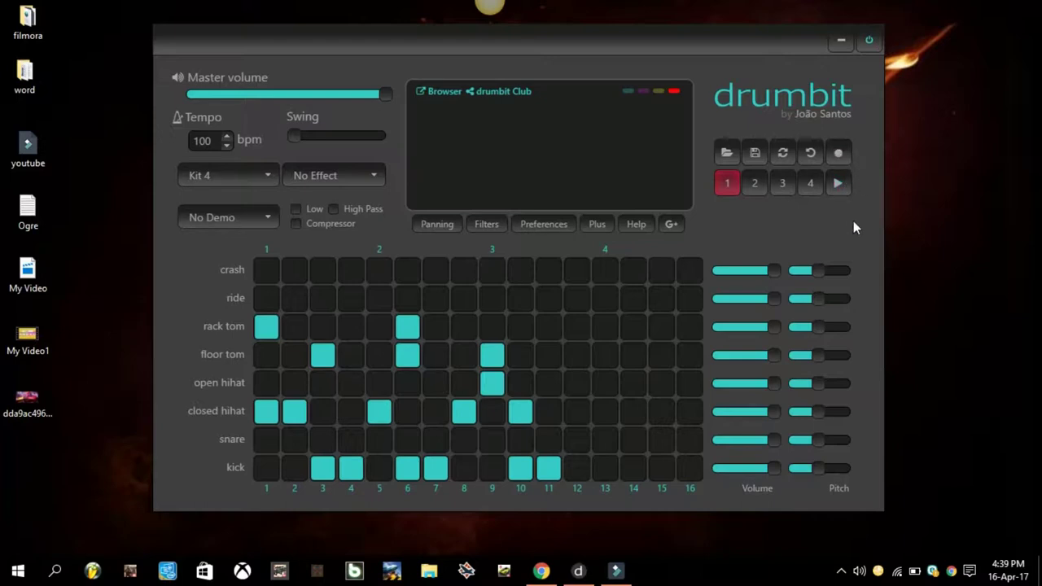
# Play the existing Kit 4 pattern with the system volume at 100, stop it, and look through the available drum kits.
pyautogui.press('XF86AudioRaiseVolume')
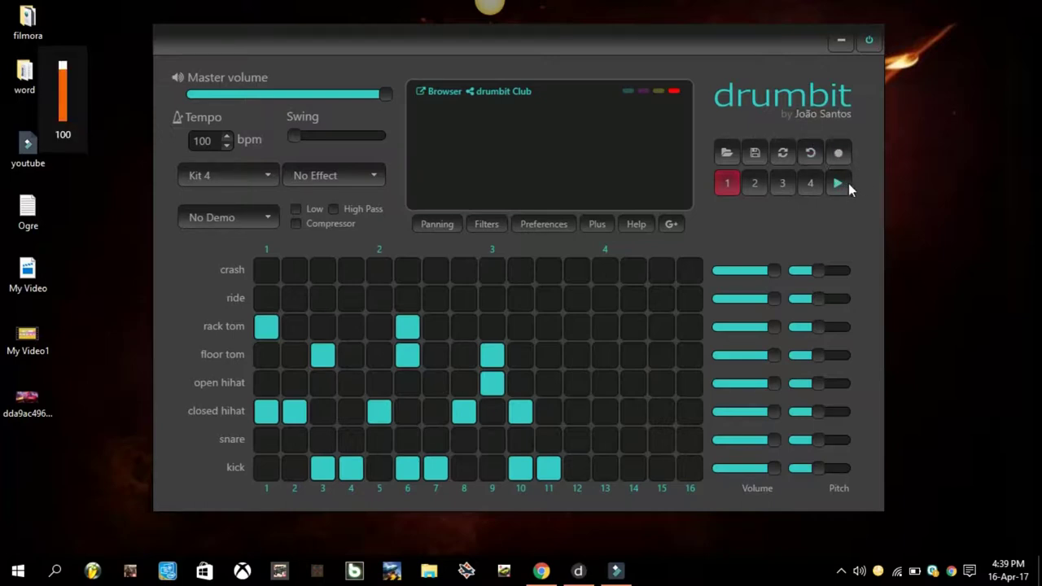
pyautogui.click(840, 183)
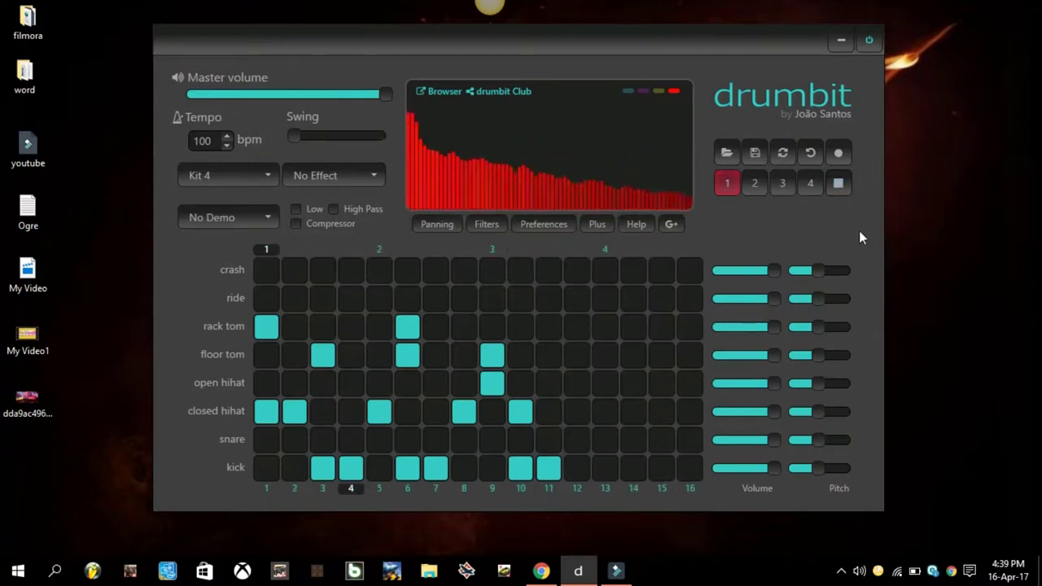
pyautogui.click(834, 187)
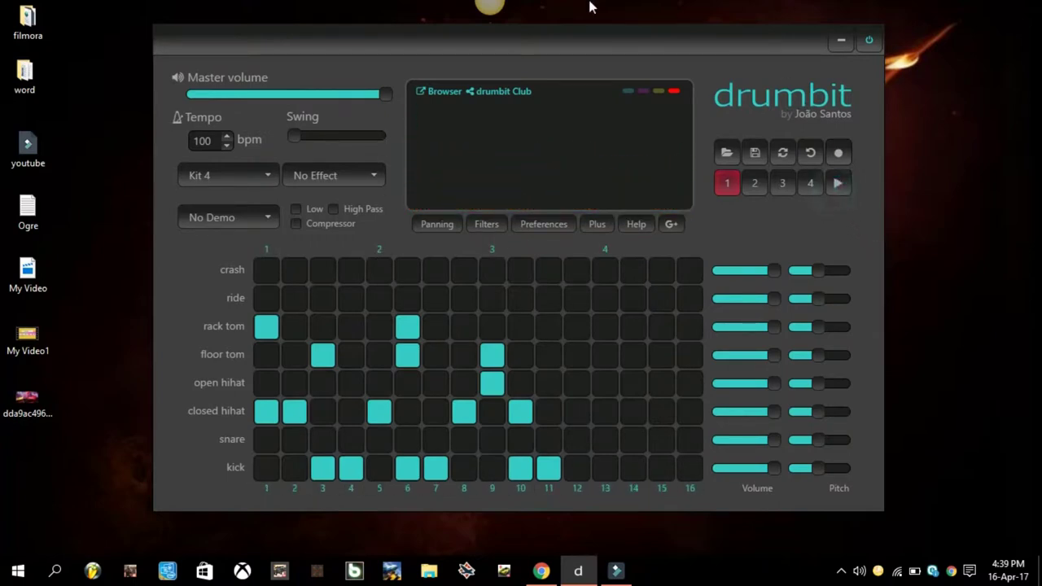
pyautogui.click(223, 176)
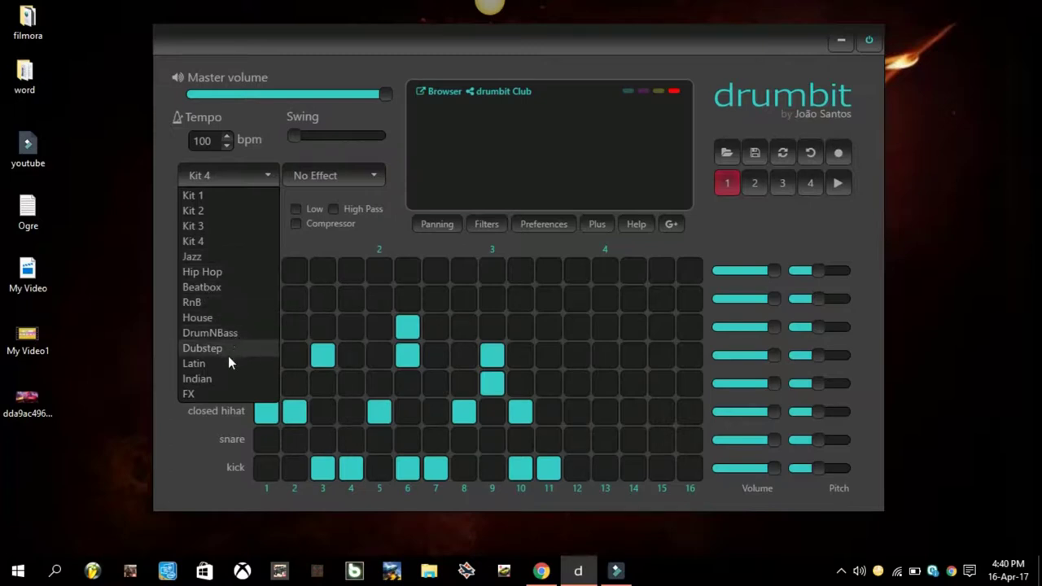
pyautogui.click(199, 436)
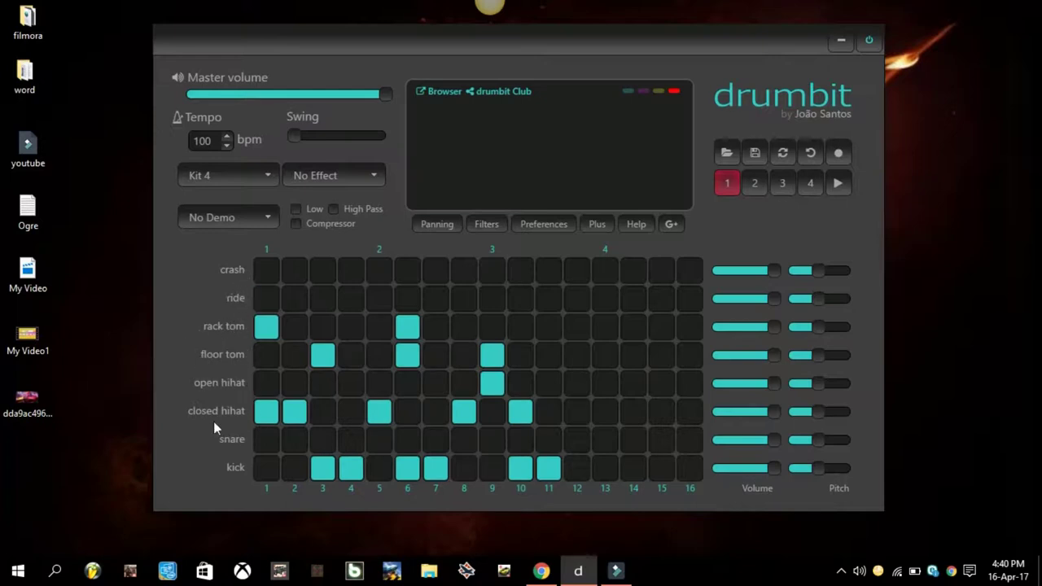
# Audition the rack tom hit on step 1 and leave that step cleared.
pyautogui.click(267, 327)
pyautogui.click(269, 326)
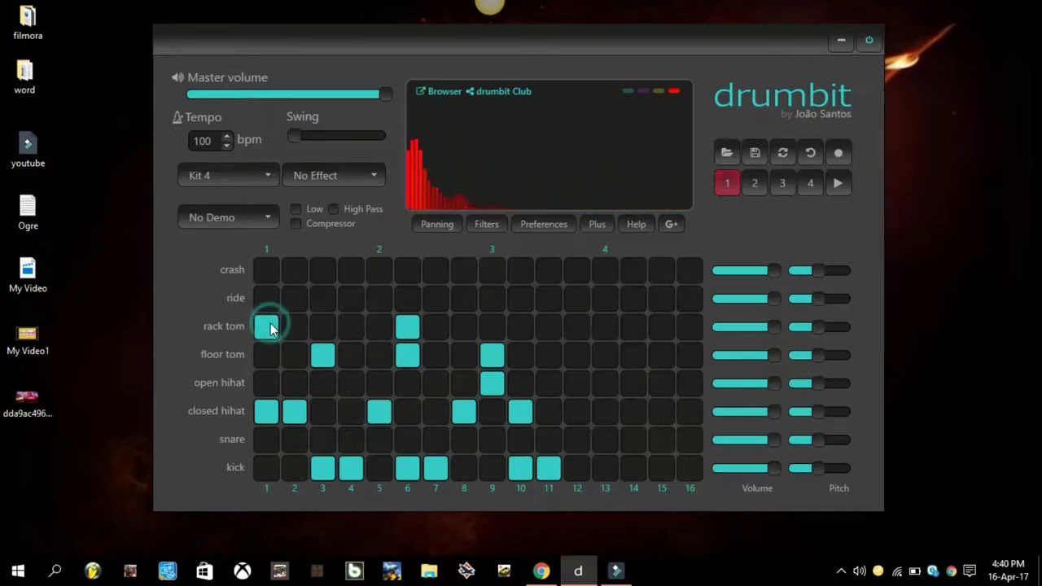
pyautogui.click(269, 326)
# Audition the ride sound on steps 14, 13 and 12, clearing the test hits.
pyautogui.click(634, 296)
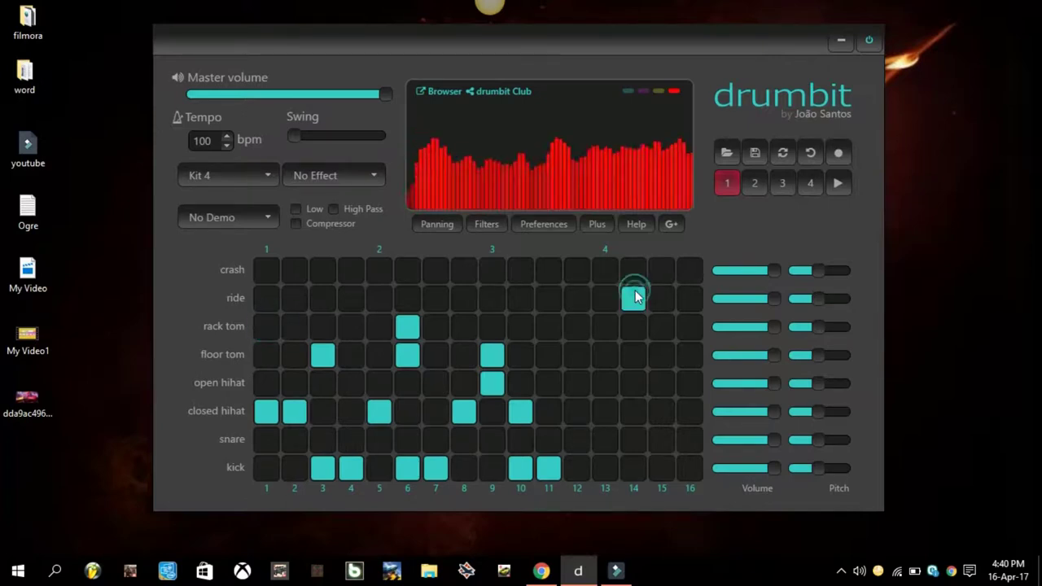
pyautogui.click(634, 296)
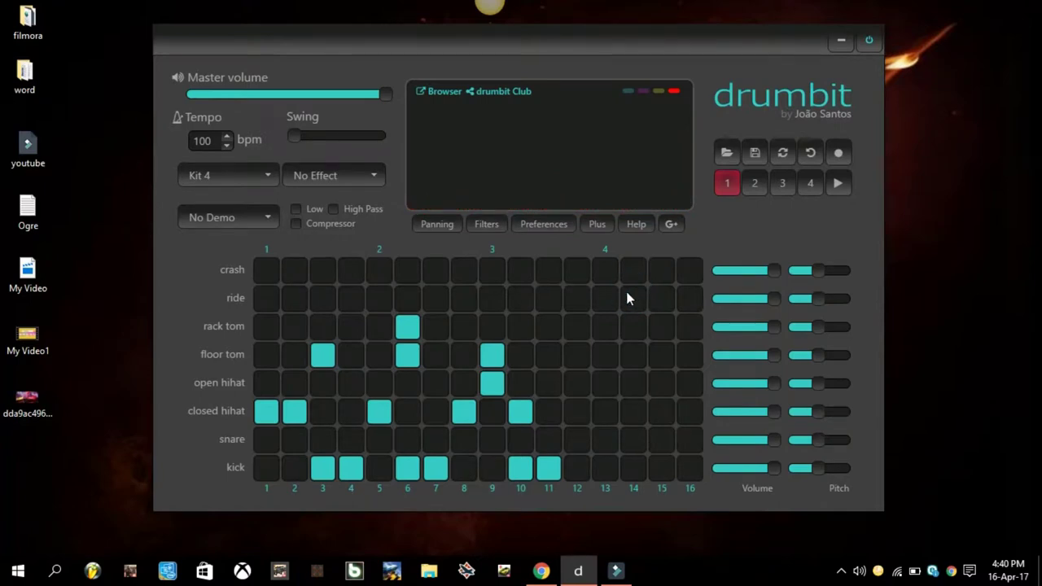
pyautogui.click(606, 300)
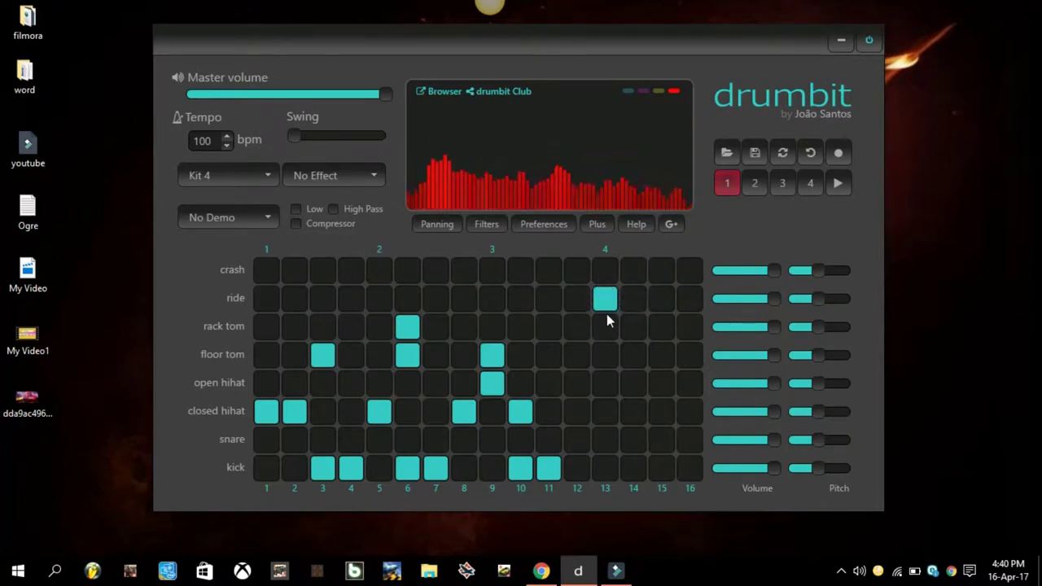
pyautogui.click(605, 300)
pyautogui.click(605, 298)
pyautogui.click(577, 298)
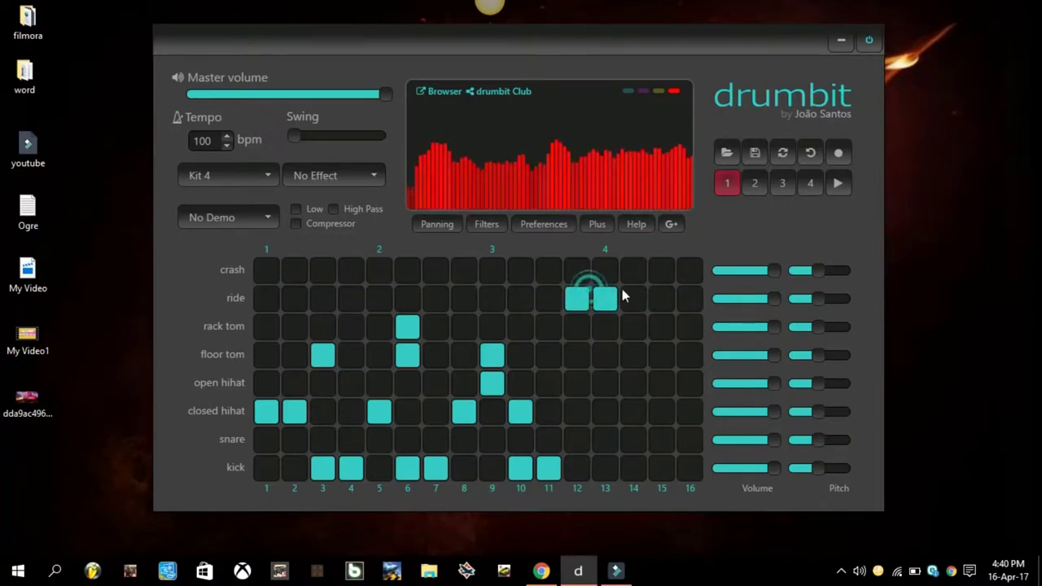
pyautogui.click(577, 298)
pyautogui.click(606, 298)
# Audition the crash and floor tom sounds on steps 12 and 13, clearing the test hits.
pyautogui.click(606, 269)
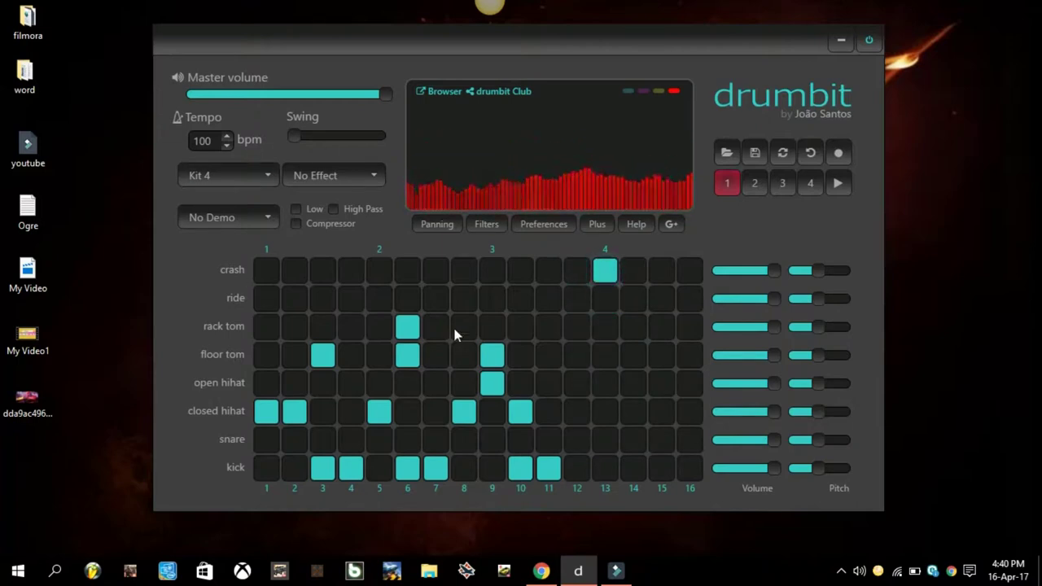
pyautogui.click(577, 271)
pyautogui.click(577, 271)
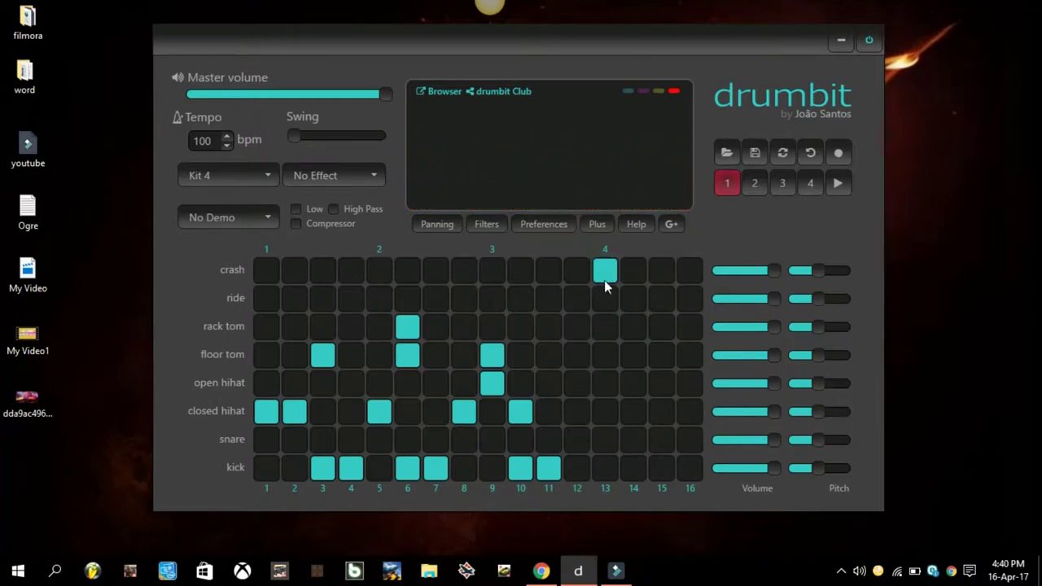
pyautogui.click(604, 277)
pyautogui.click(609, 358)
pyautogui.click(581, 353)
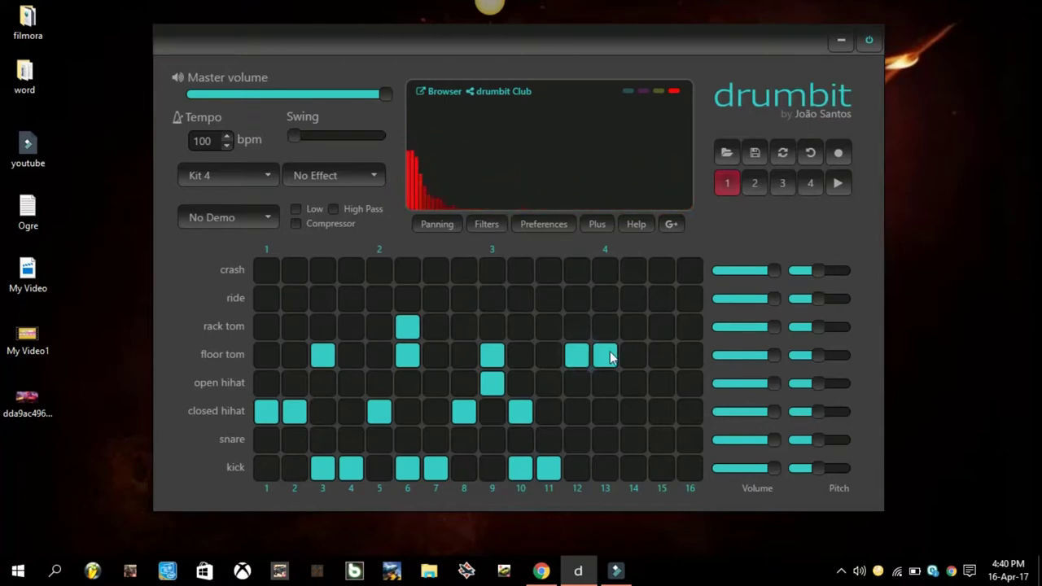
pyautogui.click(609, 357)
pyautogui.click(579, 353)
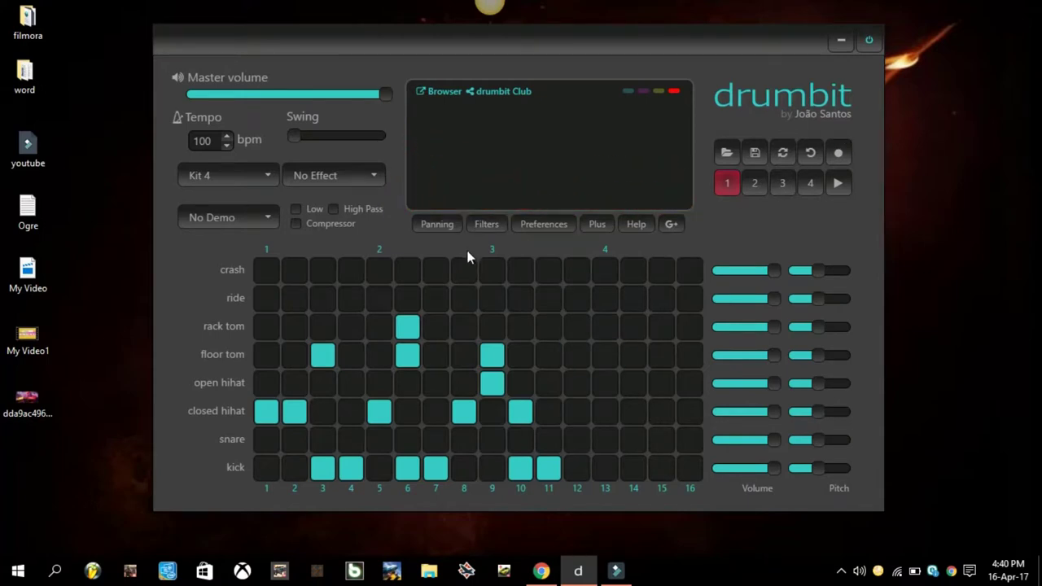
# Clear the rack tom hit on step 6 and the floor tom hit on step 3, and switch the drum kit to Beatbox.
pyautogui.click(407, 326)
pyautogui.click(322, 355)
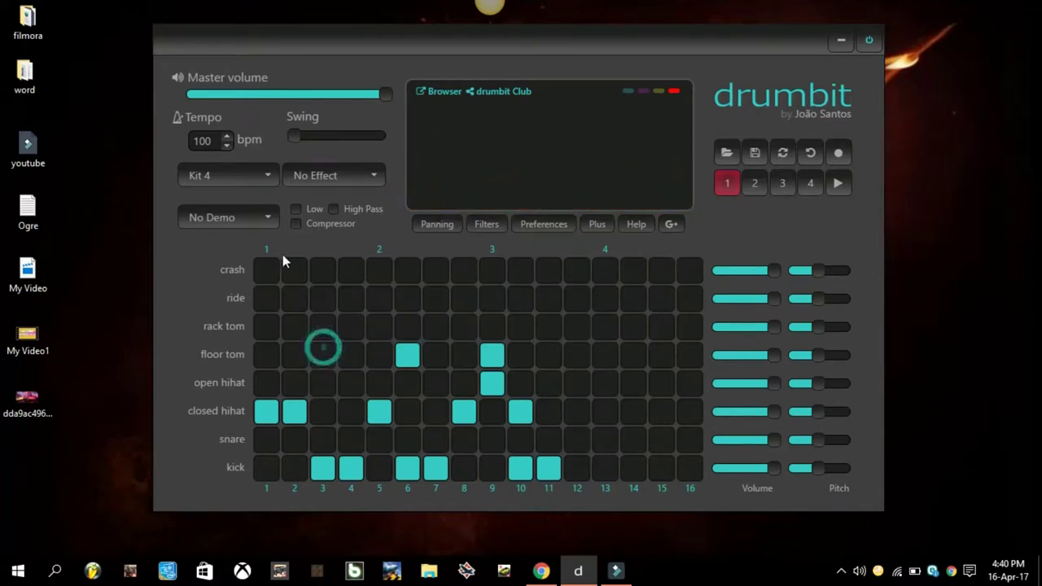
pyautogui.click(273, 184)
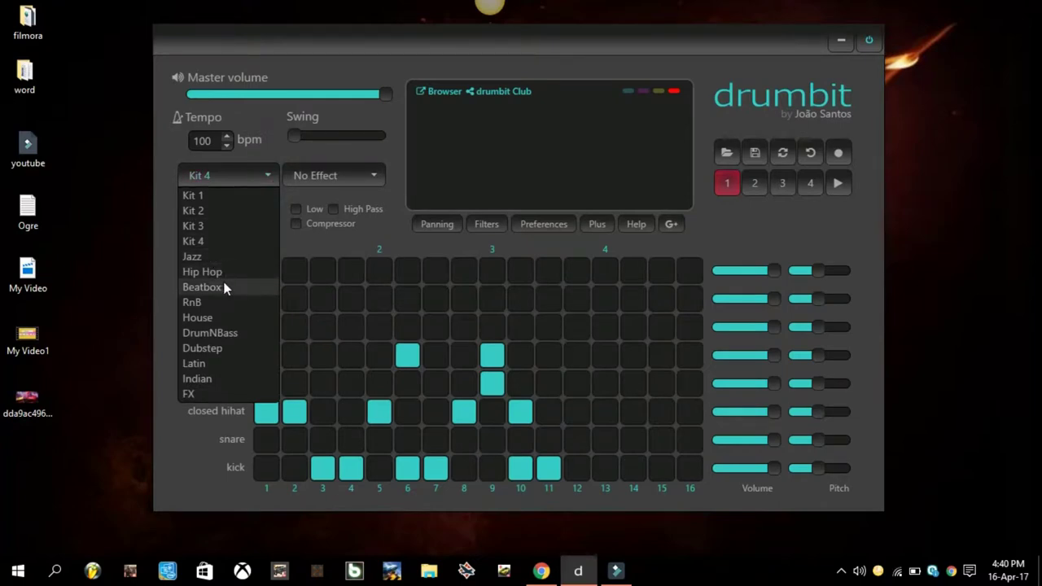
pyautogui.click(201, 287)
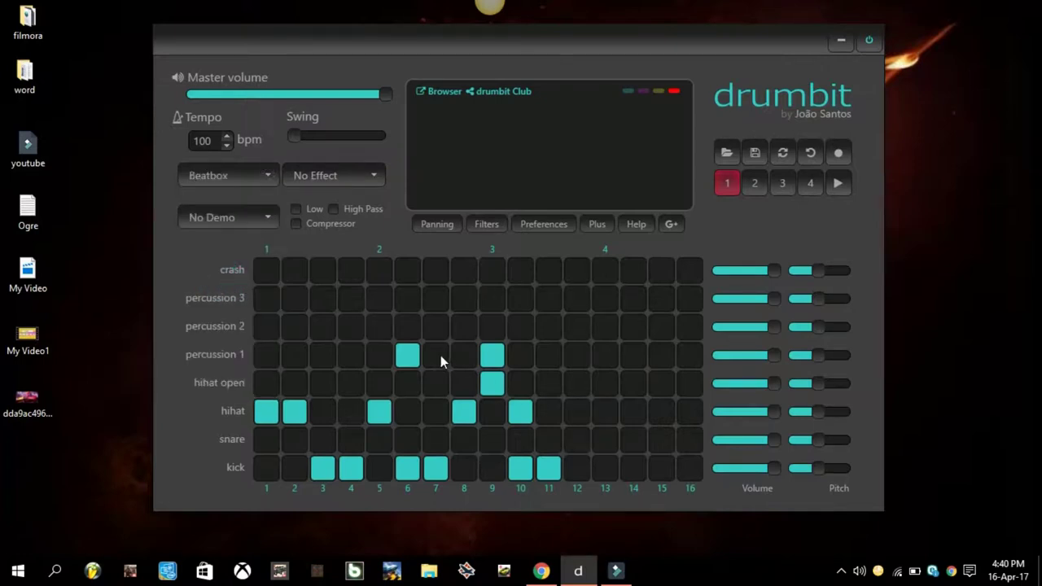
# Clear the percussion 1 hits on steps 6 and 9, the hihat open hit on step 9, and every hit in the hihat row.
pyautogui.click(413, 359)
pyautogui.click(491, 354)
pyautogui.click(491, 383)
pyautogui.click(520, 411)
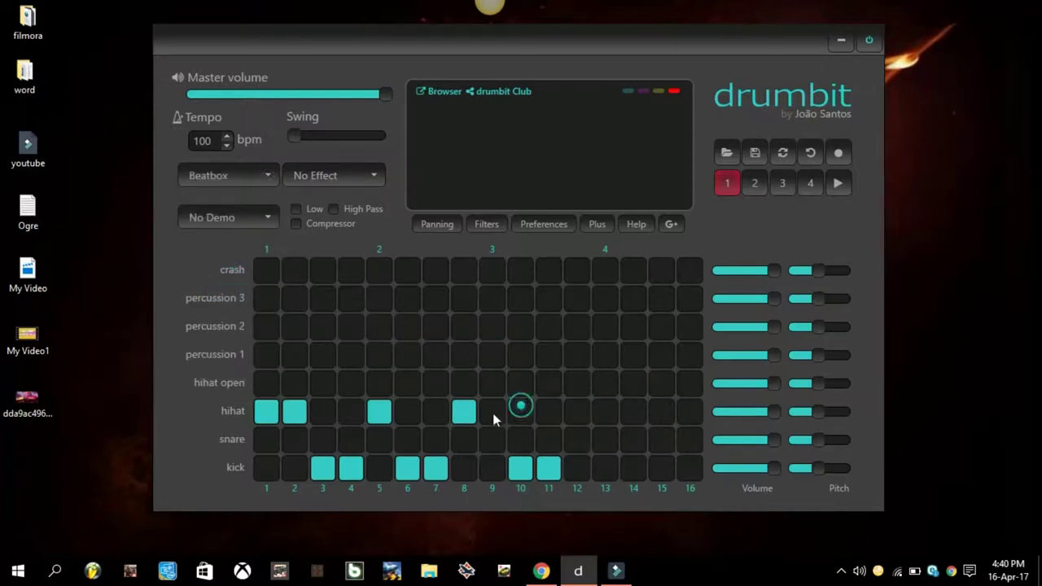
pyautogui.click(461, 411)
pyautogui.click(379, 411)
pyautogui.click(296, 412)
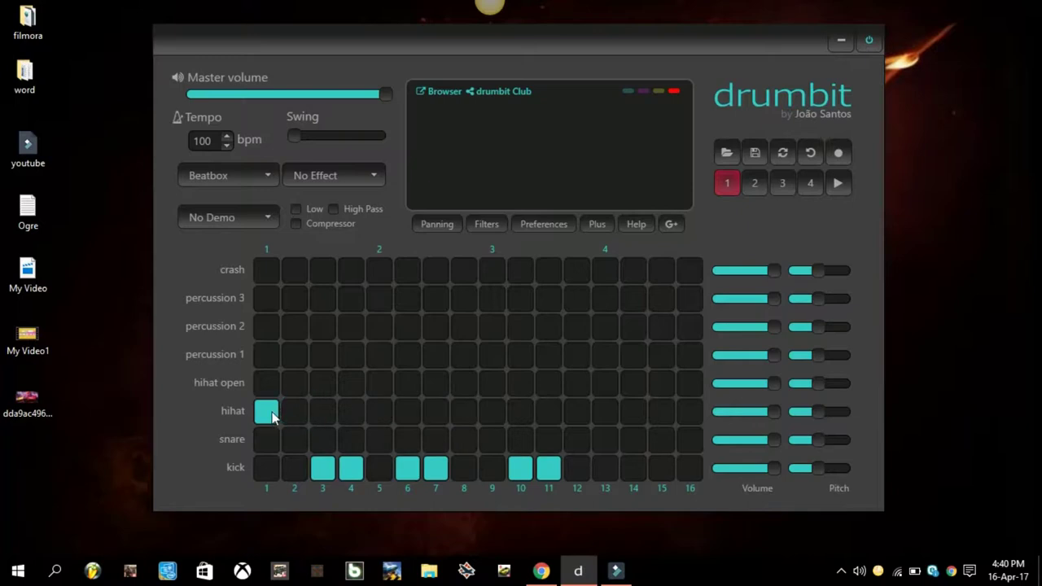
pyautogui.click(268, 412)
# Clear all hits from the kick row so the pattern grid is empty.
pyautogui.click(323, 470)
pyautogui.click(373, 469)
pyautogui.click(346, 468)
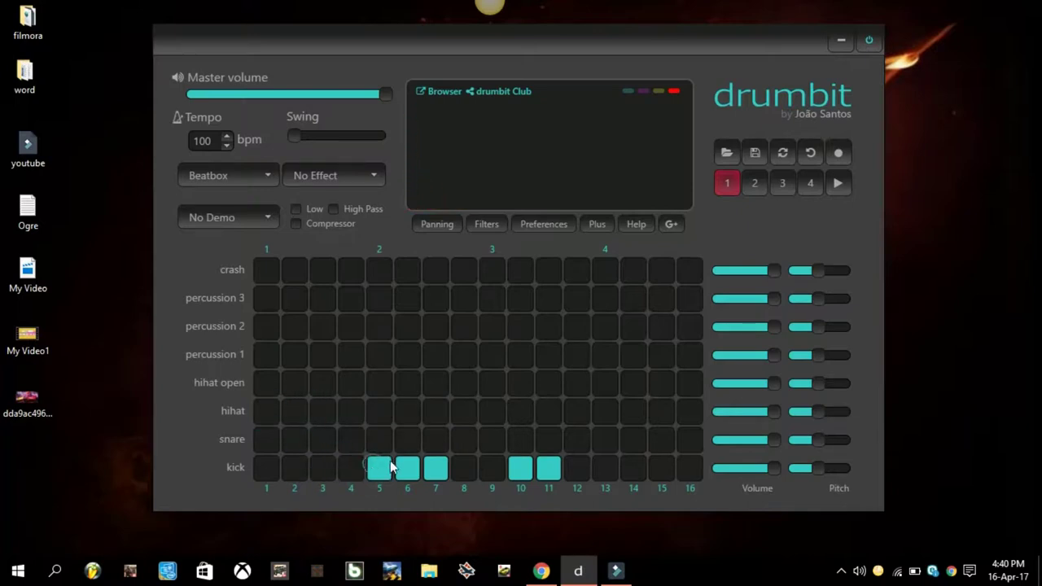
pyautogui.click(380, 468)
pyautogui.click(408, 468)
pyautogui.click(436, 468)
pyautogui.click(520, 468)
pyautogui.click(549, 468)
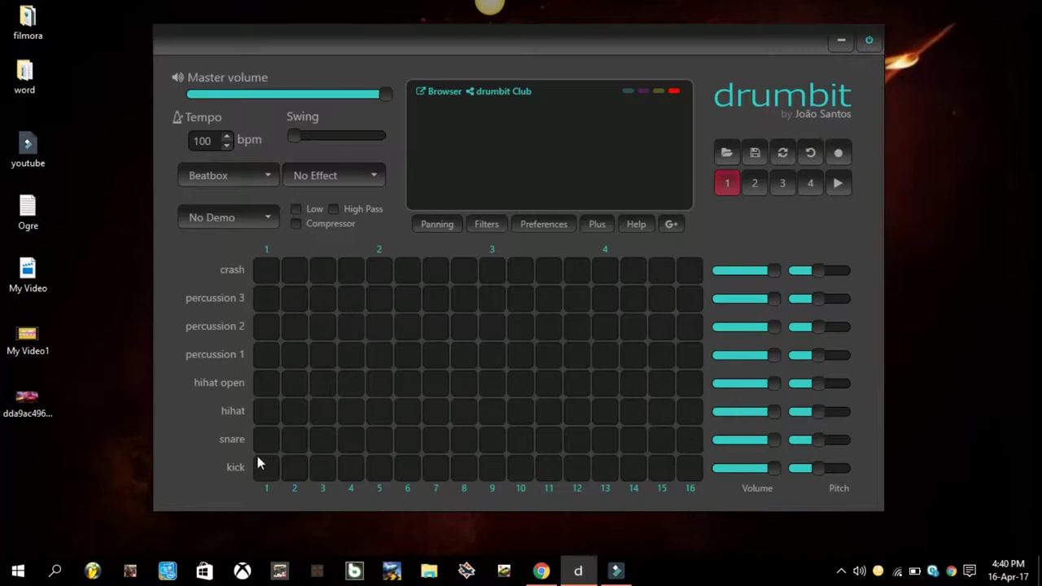
# Audition the Beatbox crash, percussion, hihat, snare and kick sounds on step 1, clearing each test hit.
pyautogui.click(272, 270)
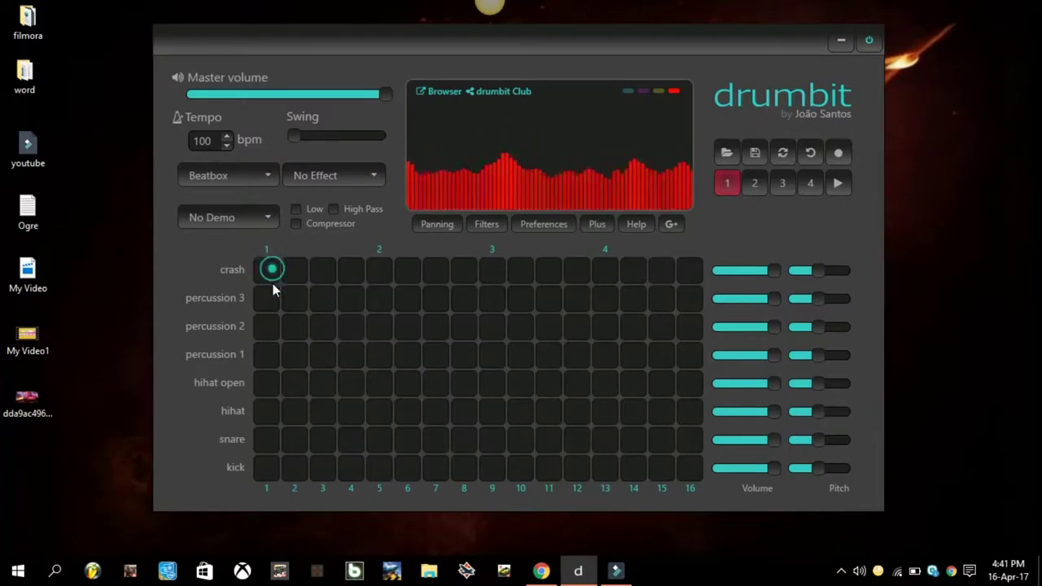
pyautogui.click(272, 325)
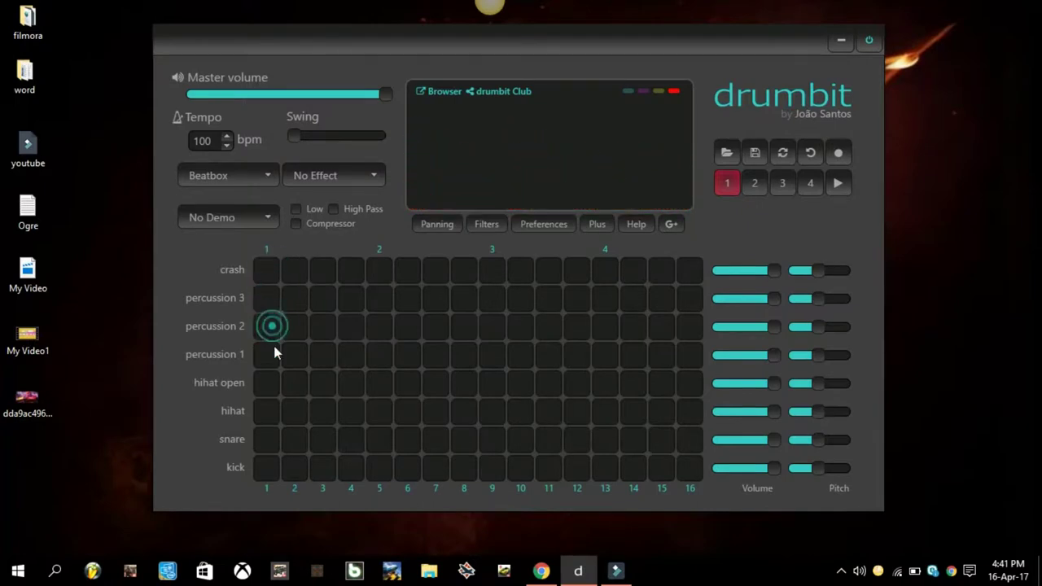
pyautogui.click(273, 354)
pyautogui.click(273, 381)
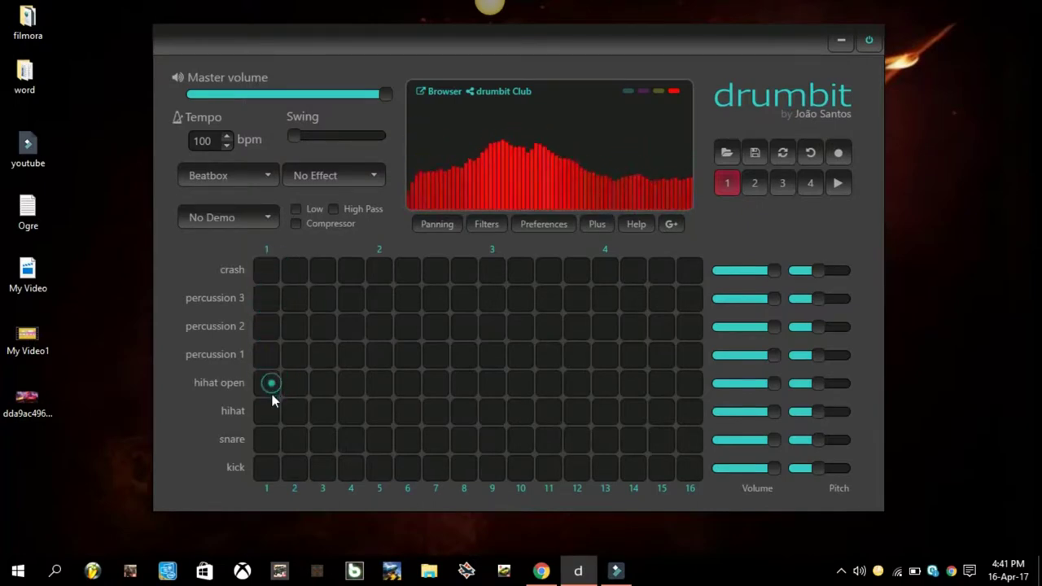
pyautogui.click(270, 410)
pyautogui.click(269, 439)
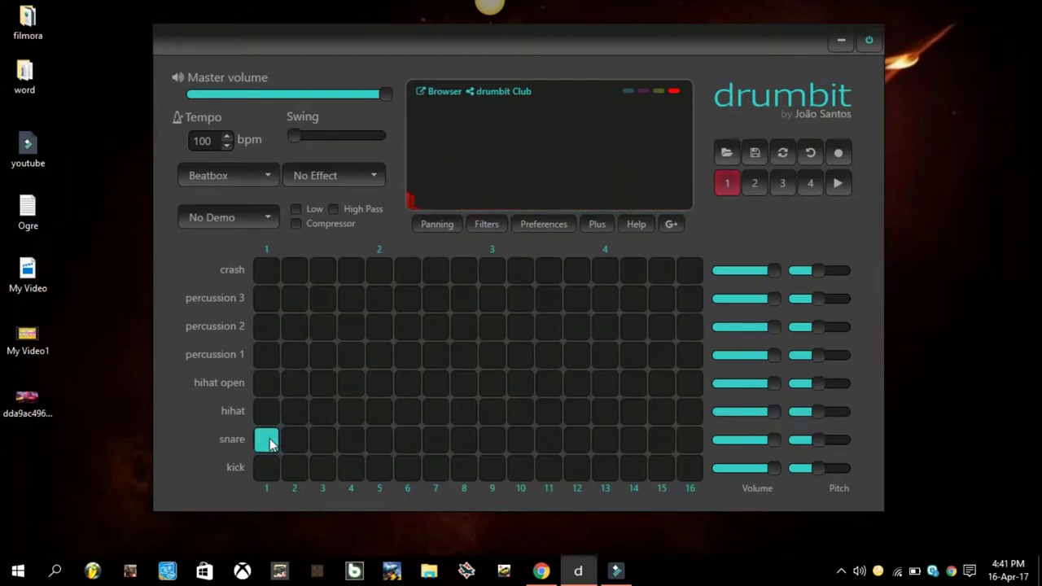
pyautogui.click(275, 466)
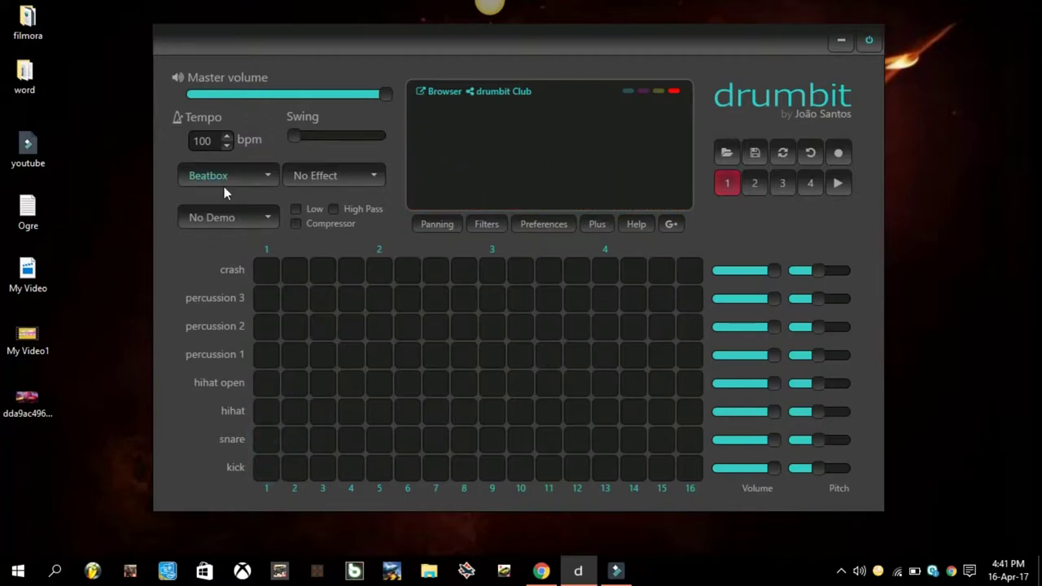
# Add crash hits on steps 1, 3 and 5 and start playing the pattern.
pyautogui.click(267, 271)
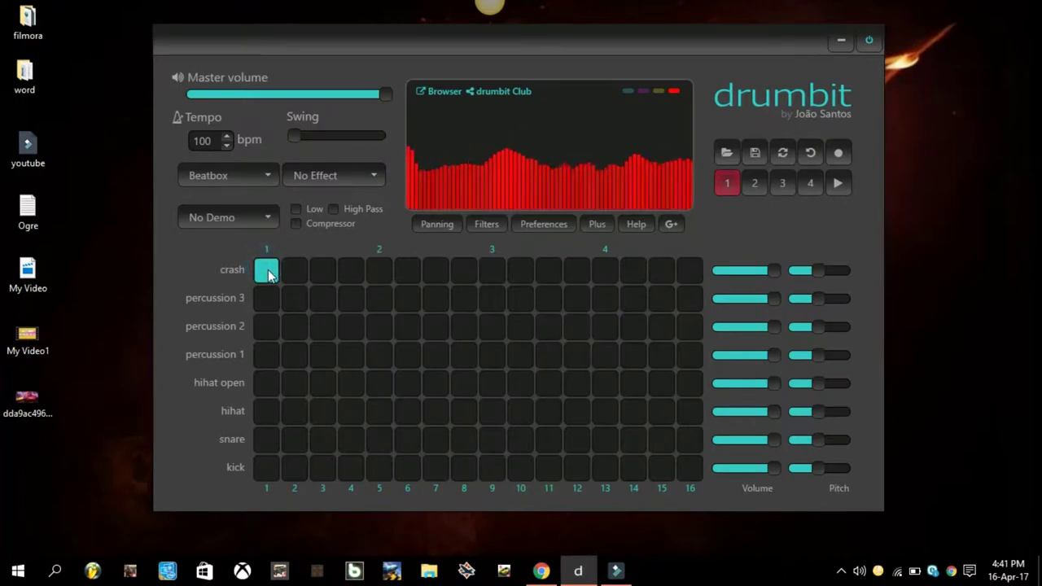
pyautogui.click(329, 275)
pyautogui.click(379, 272)
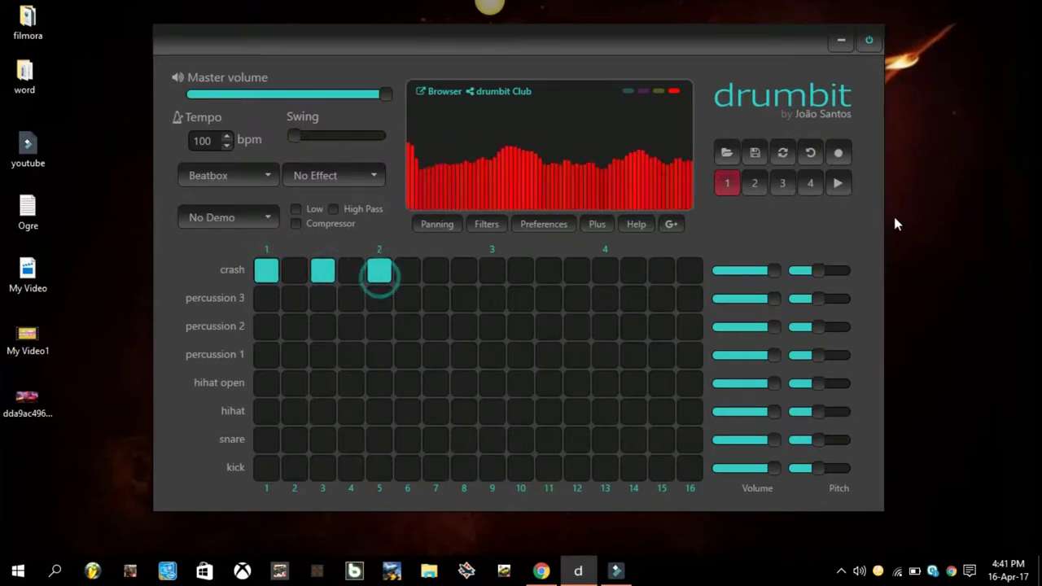
pyautogui.click(841, 186)
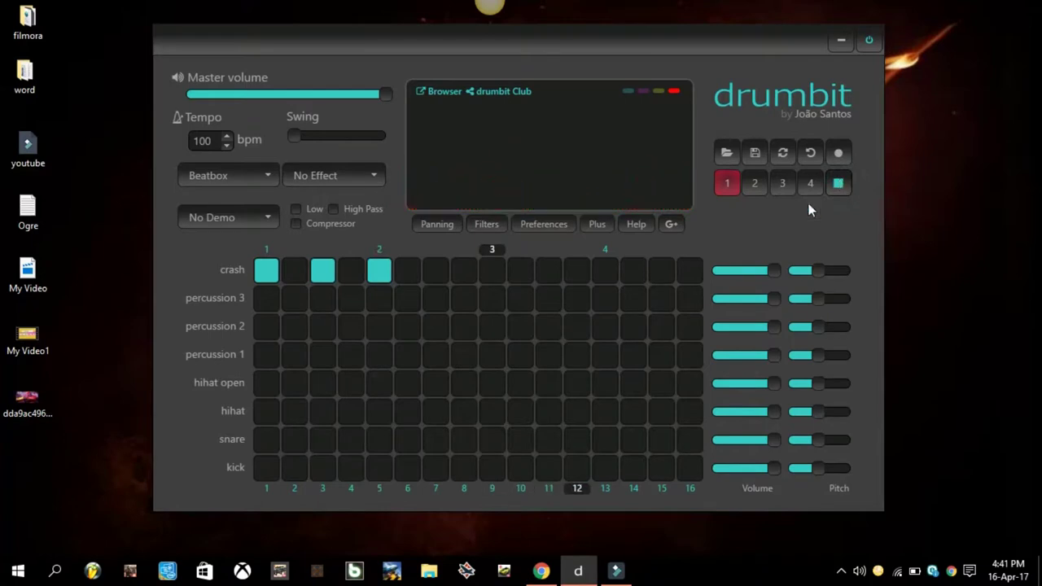
# Add percussion 2 hits on steps 7 and 8 and a kick hit on step 11 during playback.
pyautogui.click(436, 326)
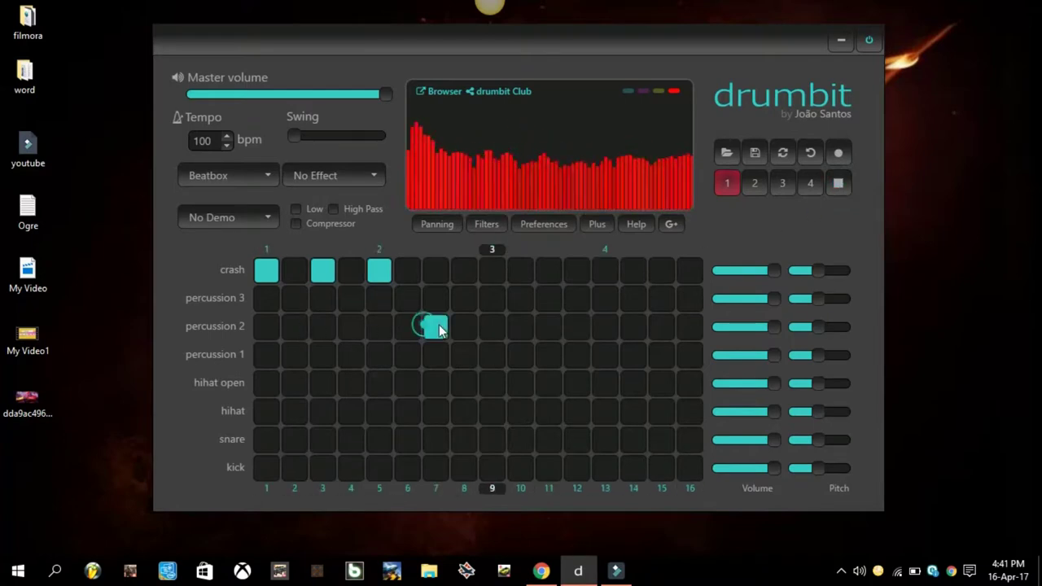
pyautogui.click(464, 326)
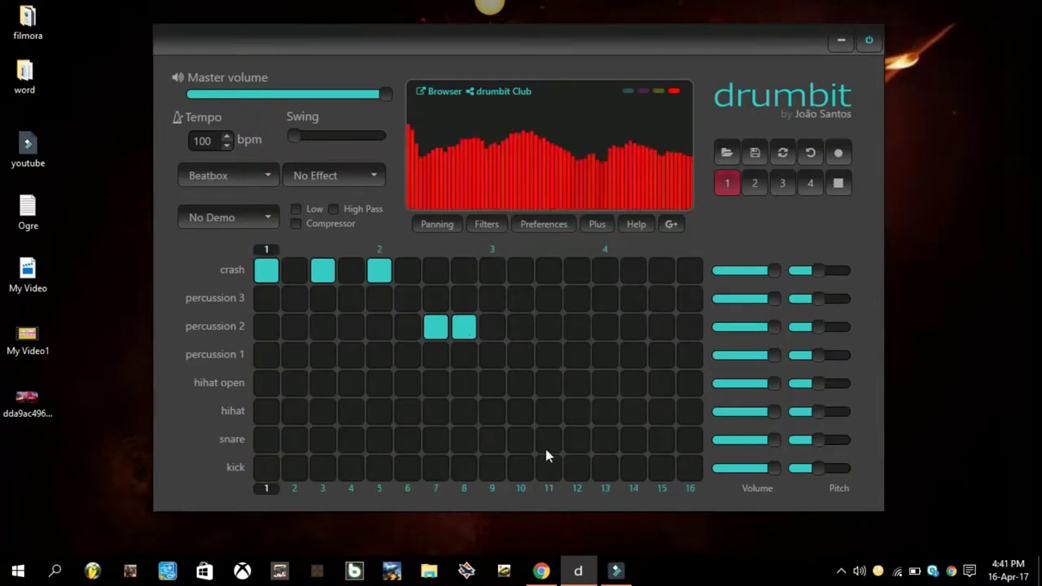
pyautogui.click(557, 467)
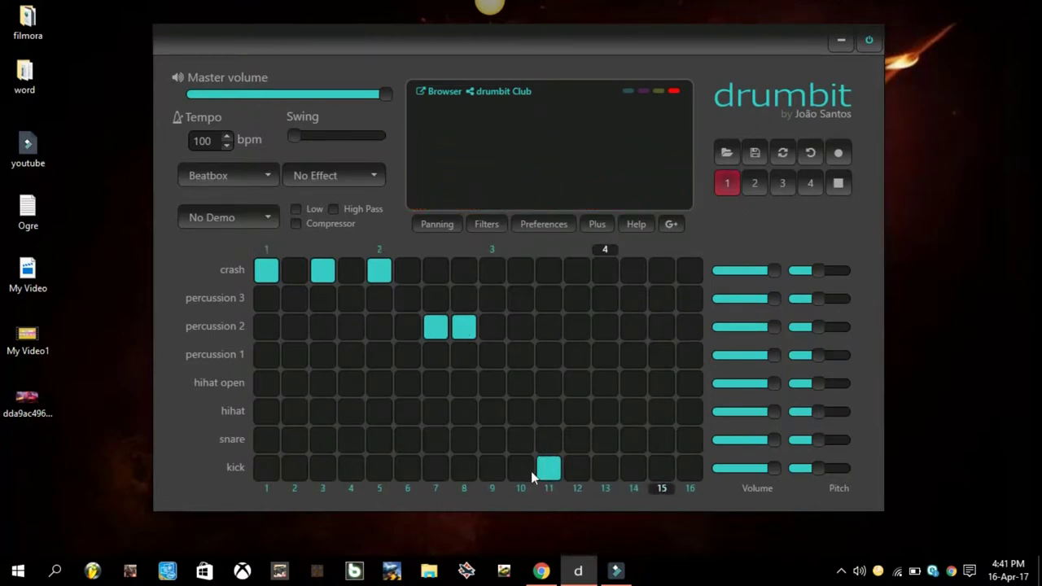
# Try the hihat open hit on steps 10 and 14, clear those, and place it on step 13.
pyautogui.click(518, 383)
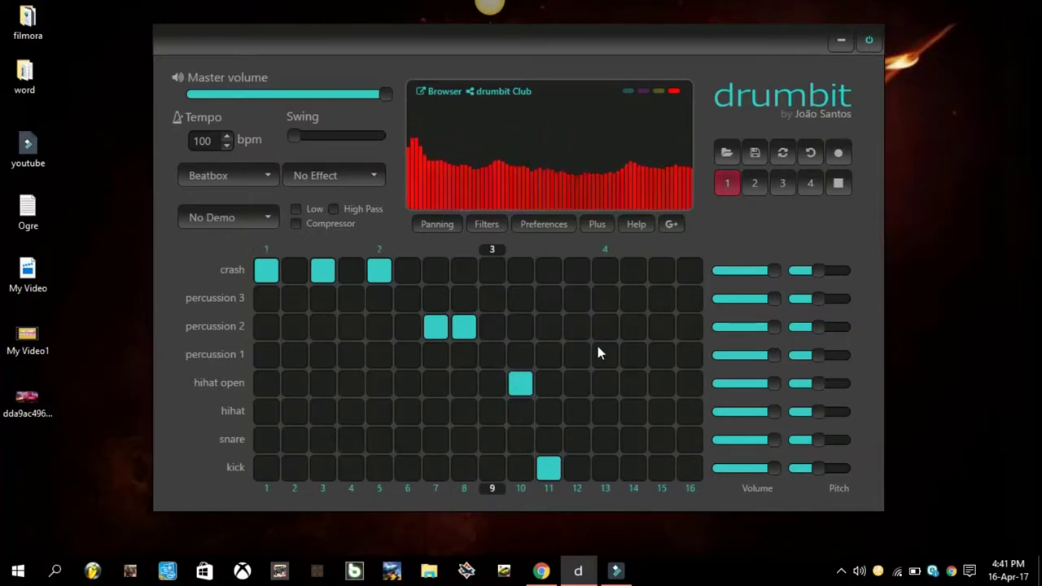
pyautogui.click(514, 384)
pyautogui.click(632, 381)
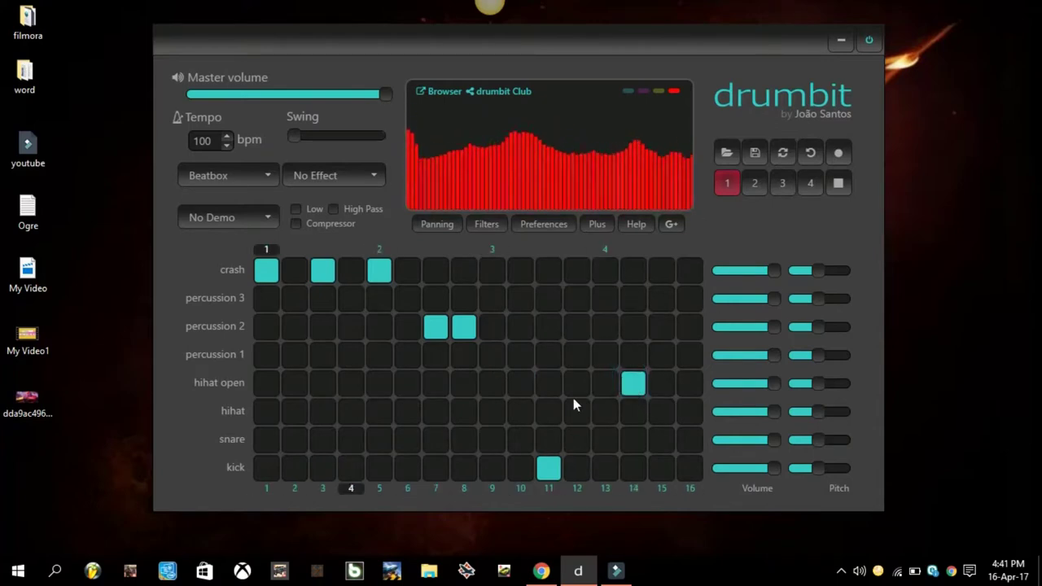
pyautogui.click(631, 383)
pyautogui.click(607, 382)
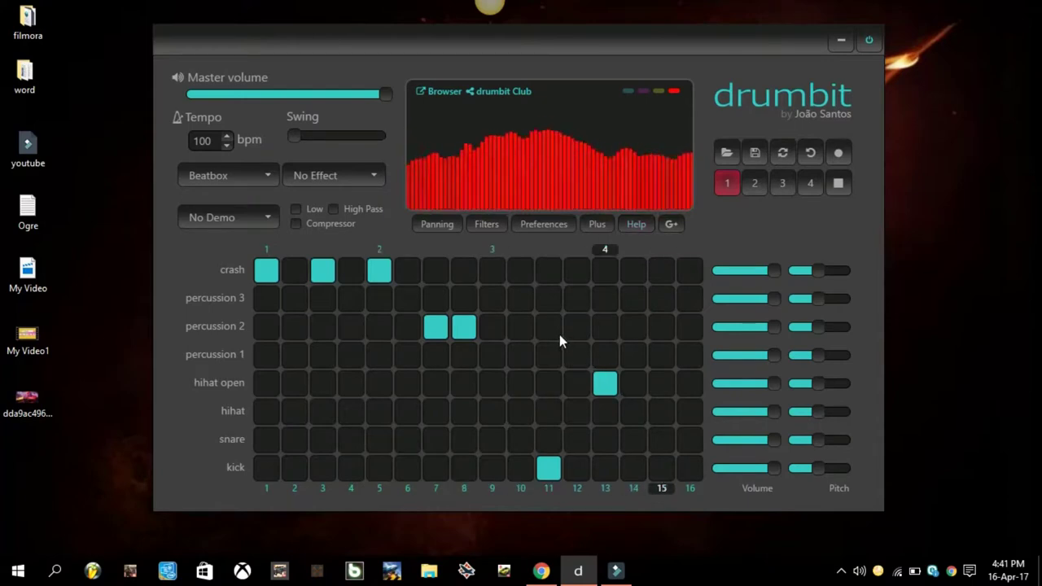
# Try the hihat open hit on step 3 and clear it, and add a percussion 3 hit on step 12.
pyautogui.click(322, 383)
pyautogui.click(322, 383)
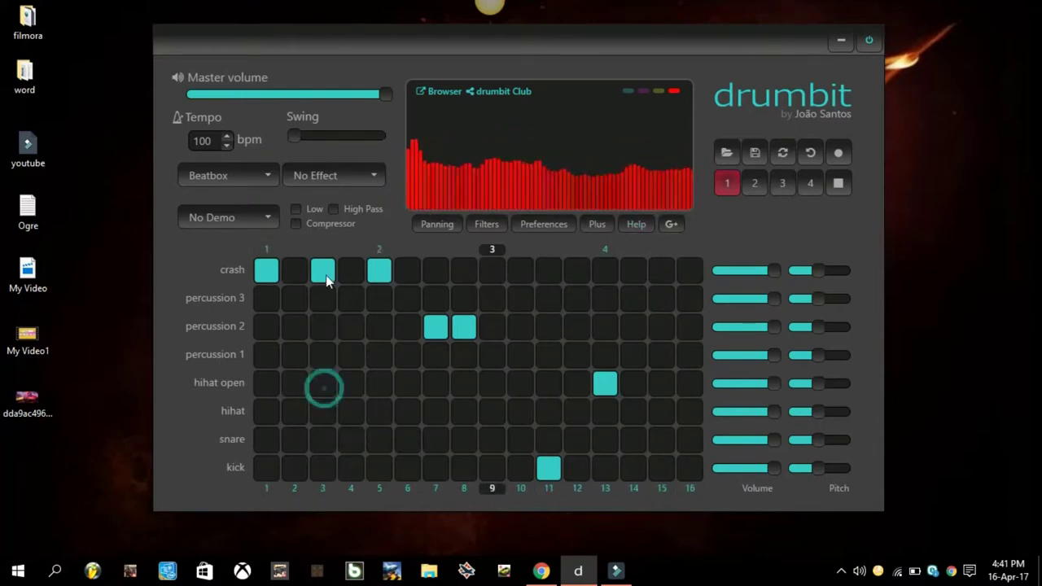
pyautogui.click(582, 291)
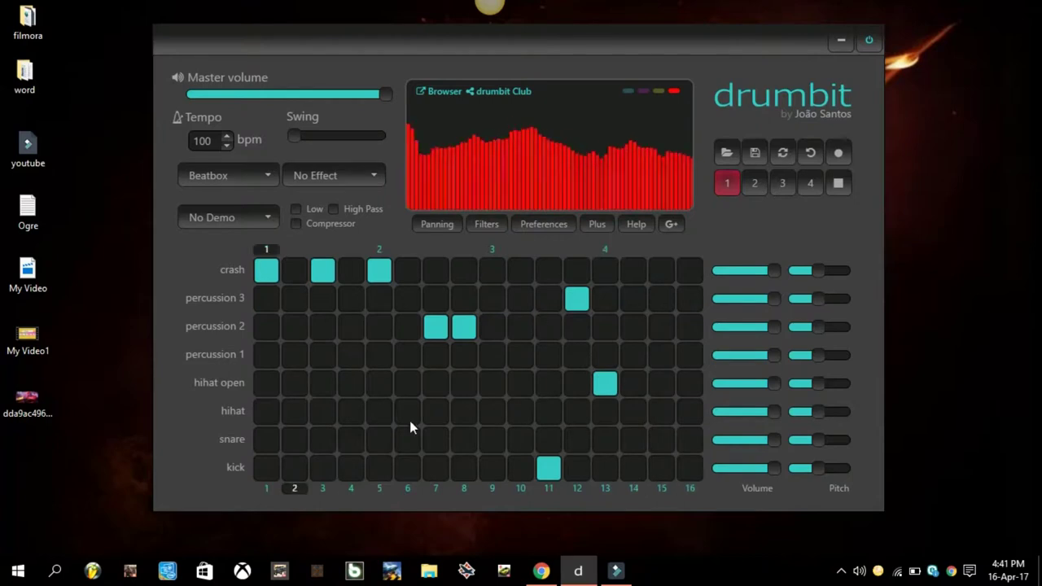
# Add snare hits on steps 5, 8 and 15 and hihat hits on steps 2, 11 and 16.
pyautogui.click(379, 439)
pyautogui.click(464, 440)
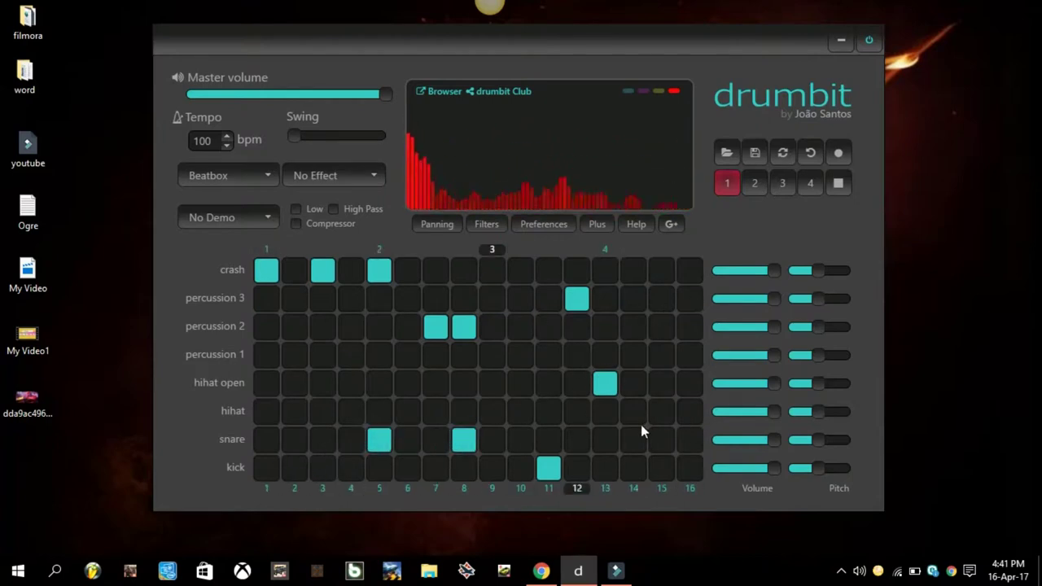
pyautogui.click(667, 433)
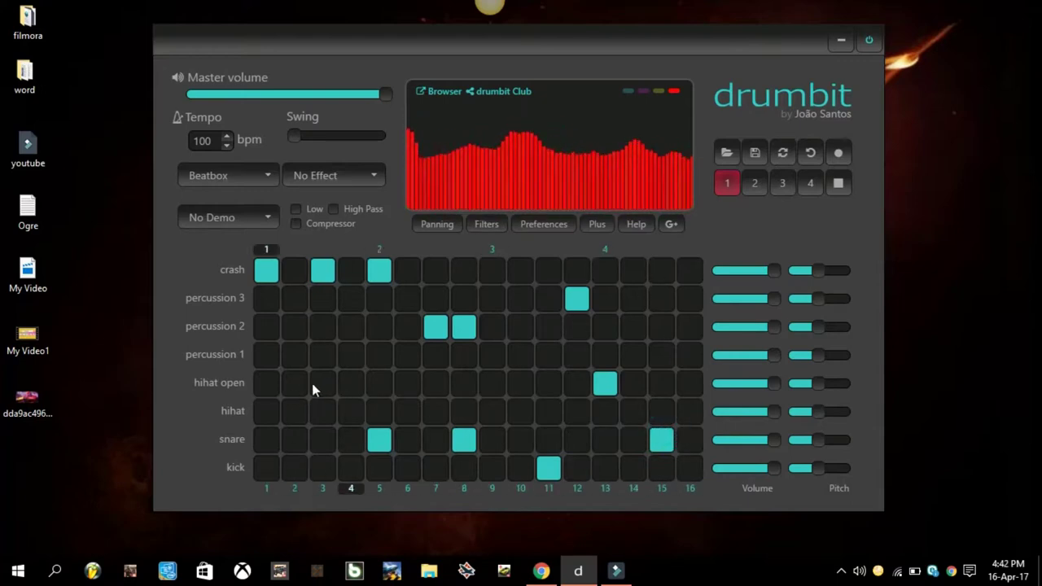
pyautogui.click(298, 413)
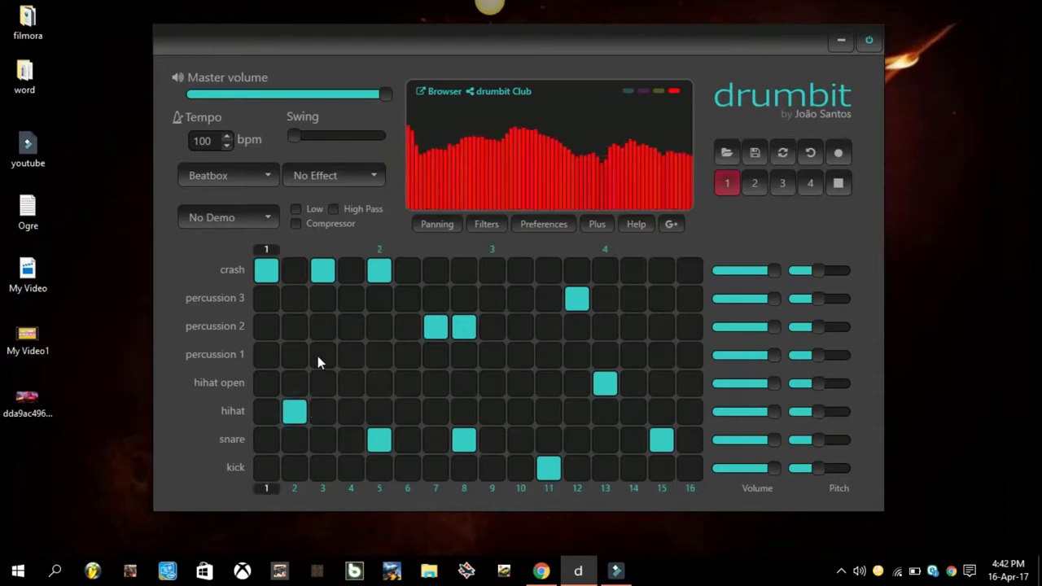
pyautogui.click(543, 413)
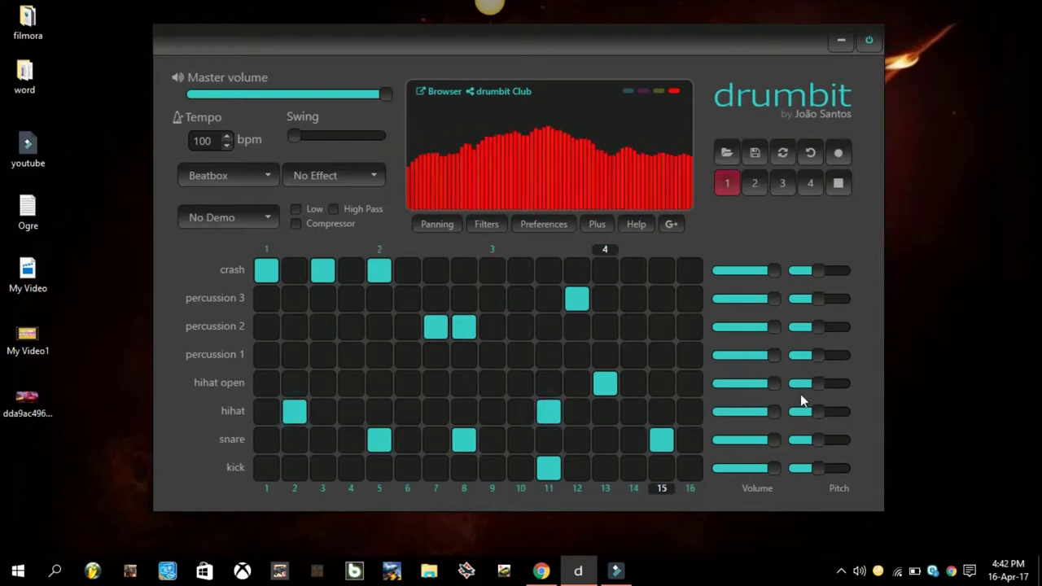
pyautogui.click(690, 412)
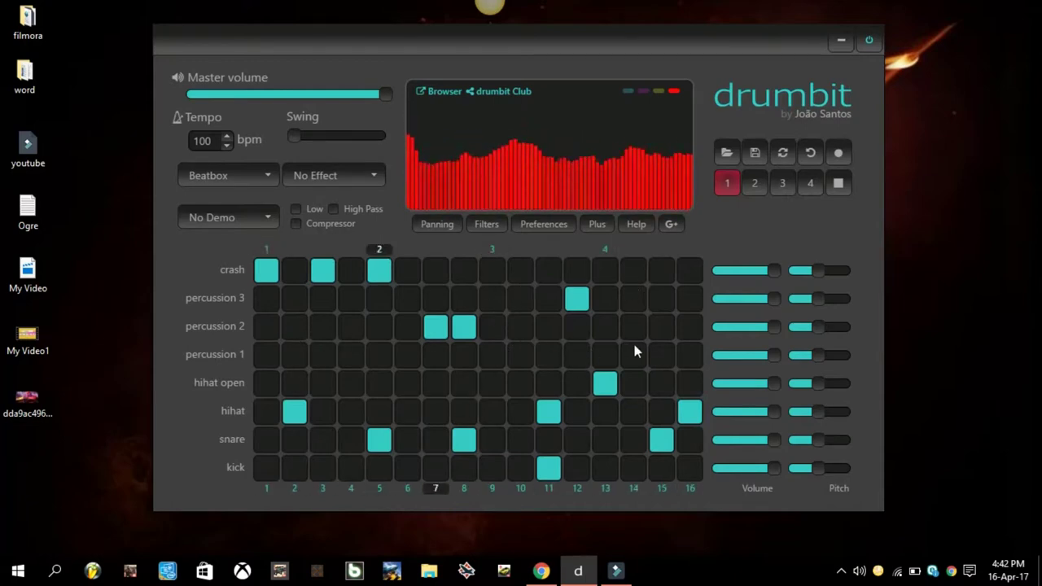
# Add percussion 1 hits on steps 4, 9 and 15 and a crash hit on step 15, and stop playback.
pyautogui.click(660, 354)
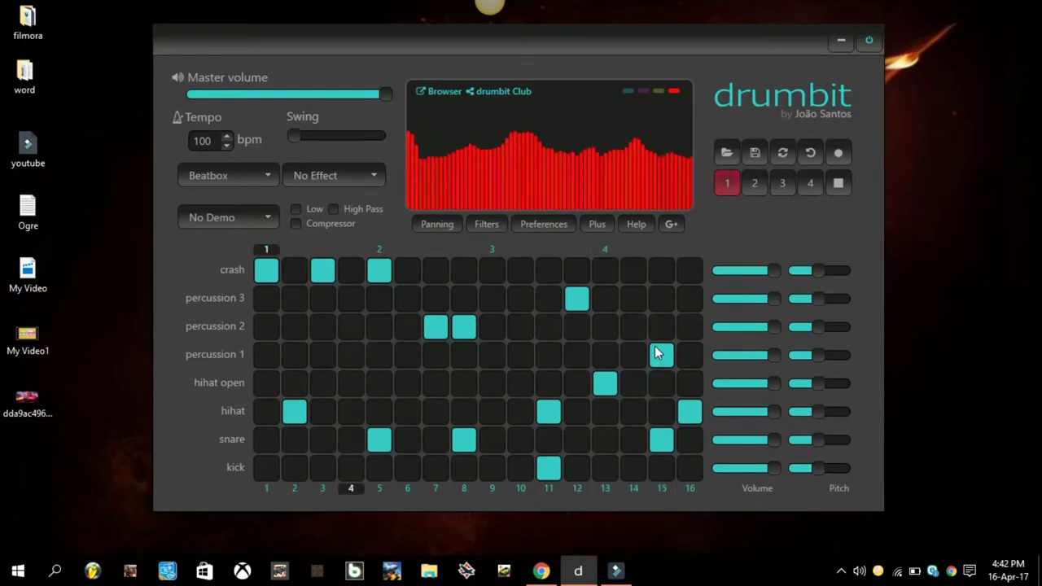
pyautogui.click(358, 358)
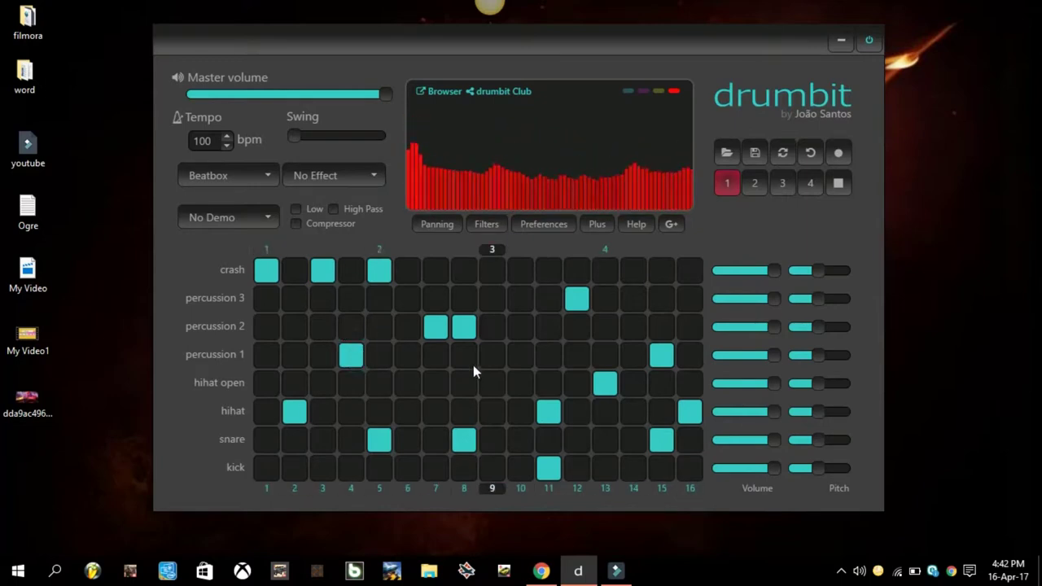
pyautogui.click(492, 355)
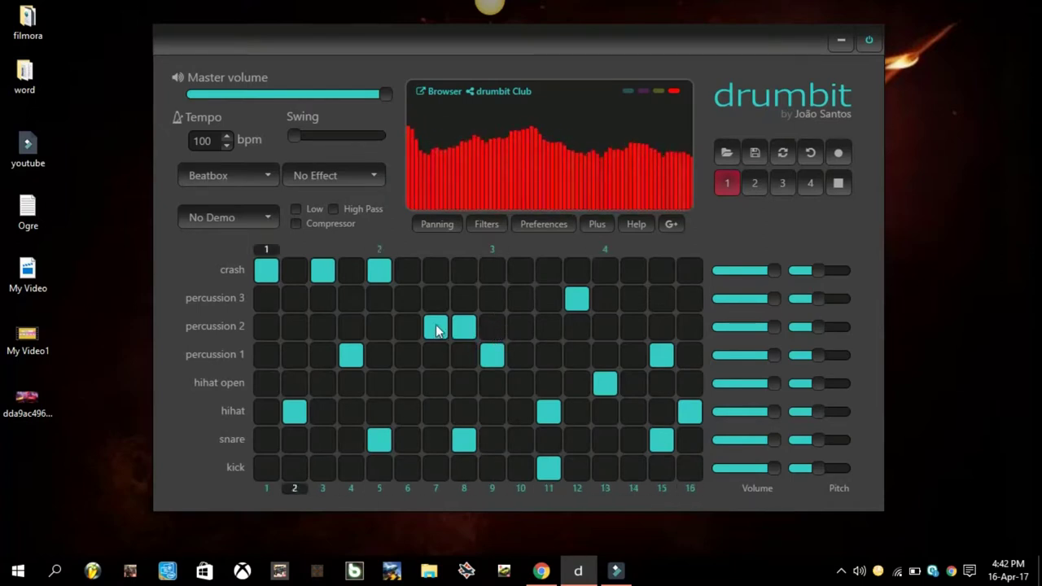
pyautogui.click(653, 269)
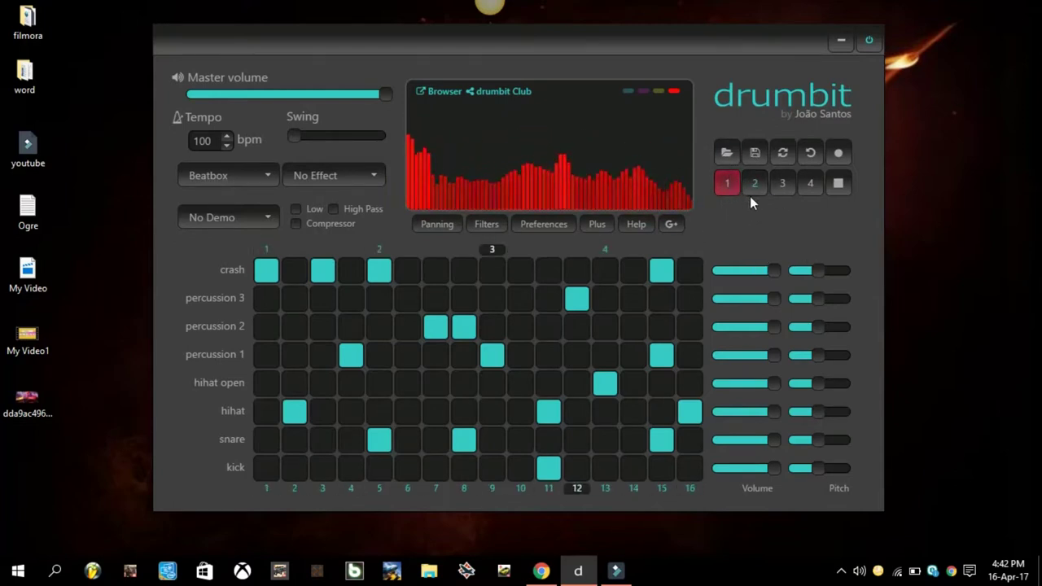
pyautogui.click(837, 185)
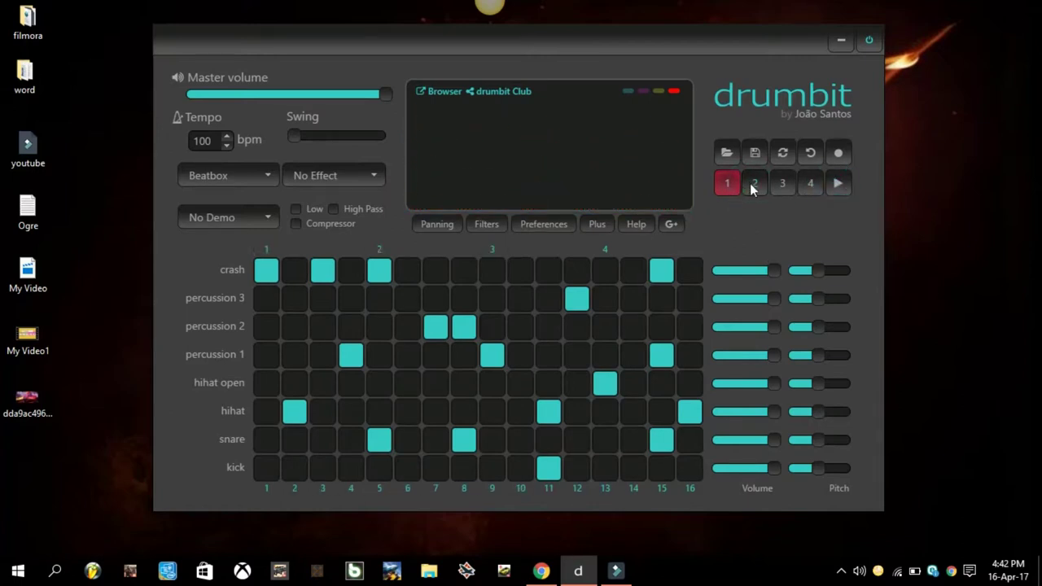
# Look through the other pattern slots, return to pattern 1 and play it briefly.
pyautogui.click(752, 185)
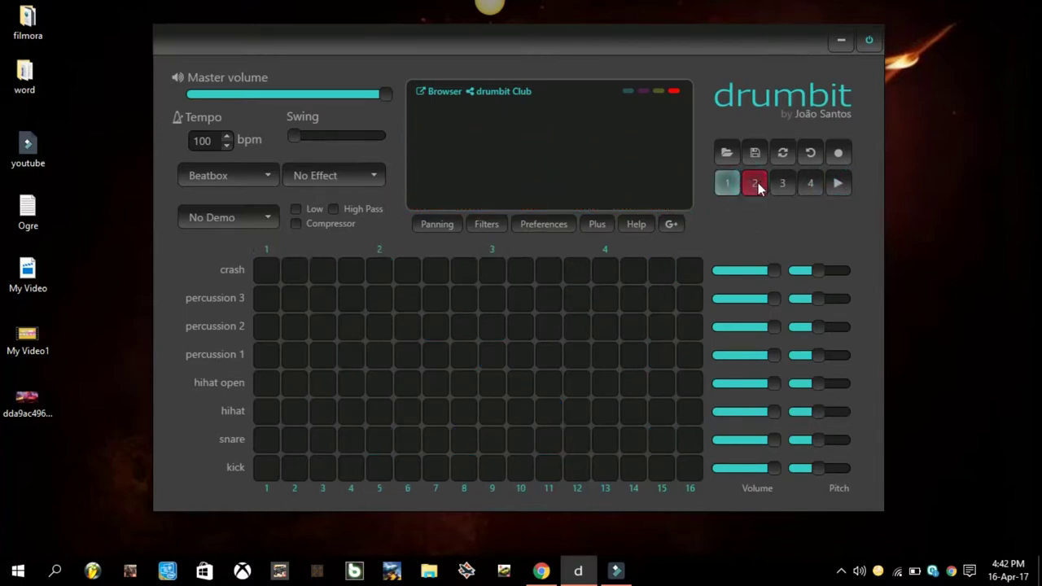
pyautogui.click(778, 184)
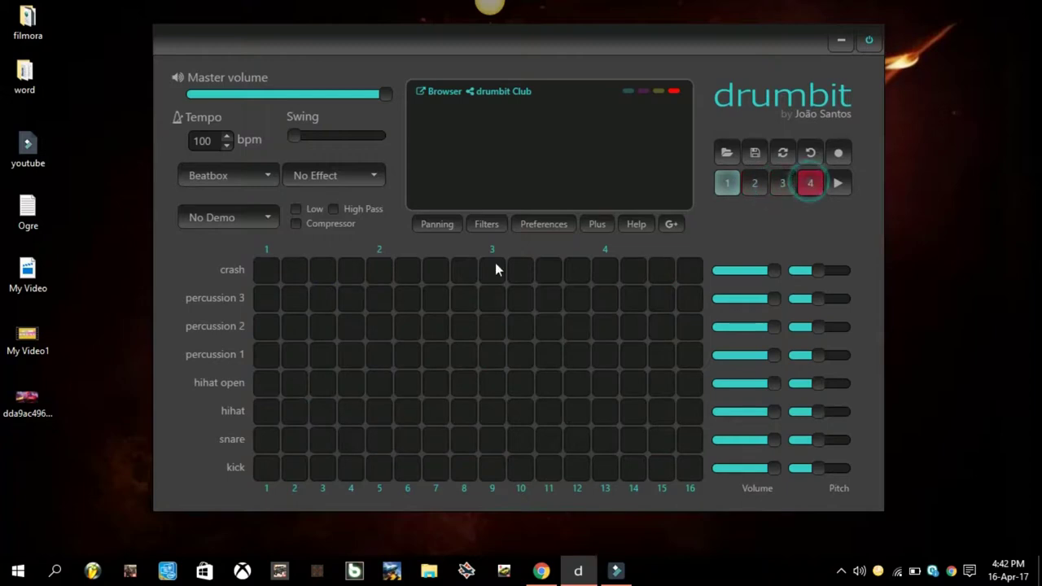
pyautogui.click(727, 186)
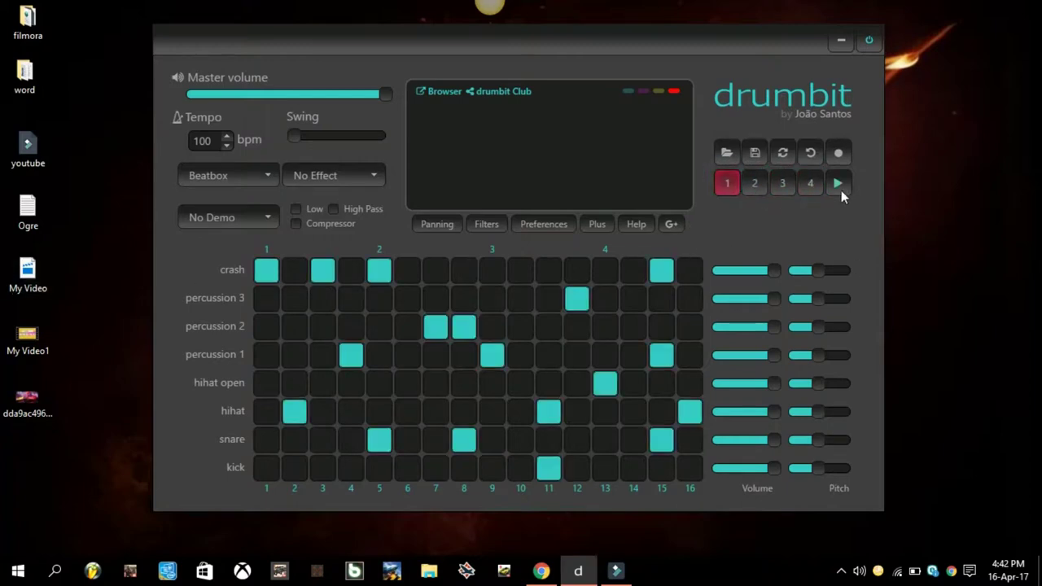
pyautogui.click(839, 186)
pyautogui.click(839, 184)
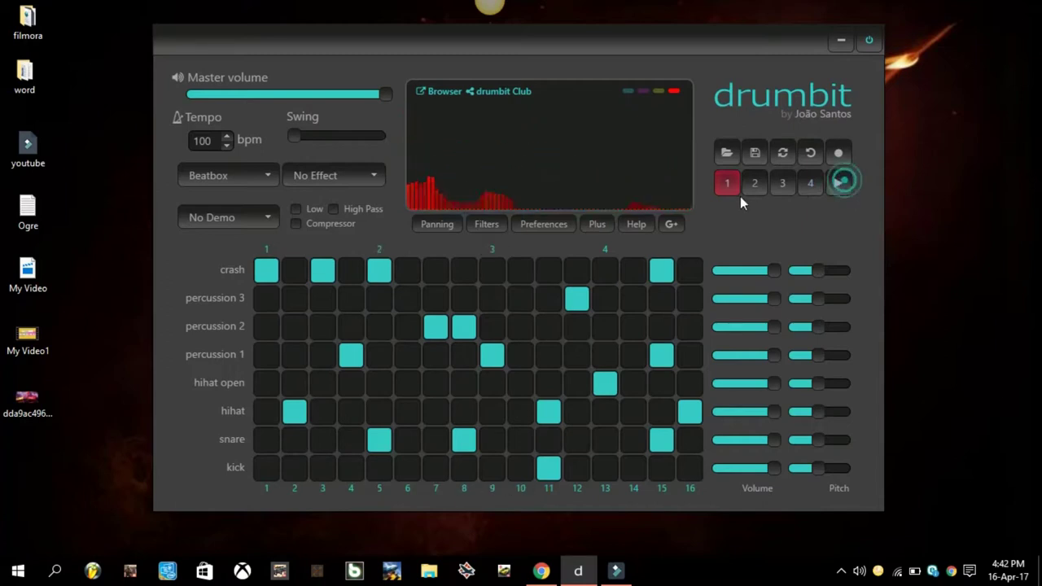
# In pattern 2, add percussion 3 hits on steps 3 and 10 and hihat open hits on steps 5 and 10.
pyautogui.click(754, 183)
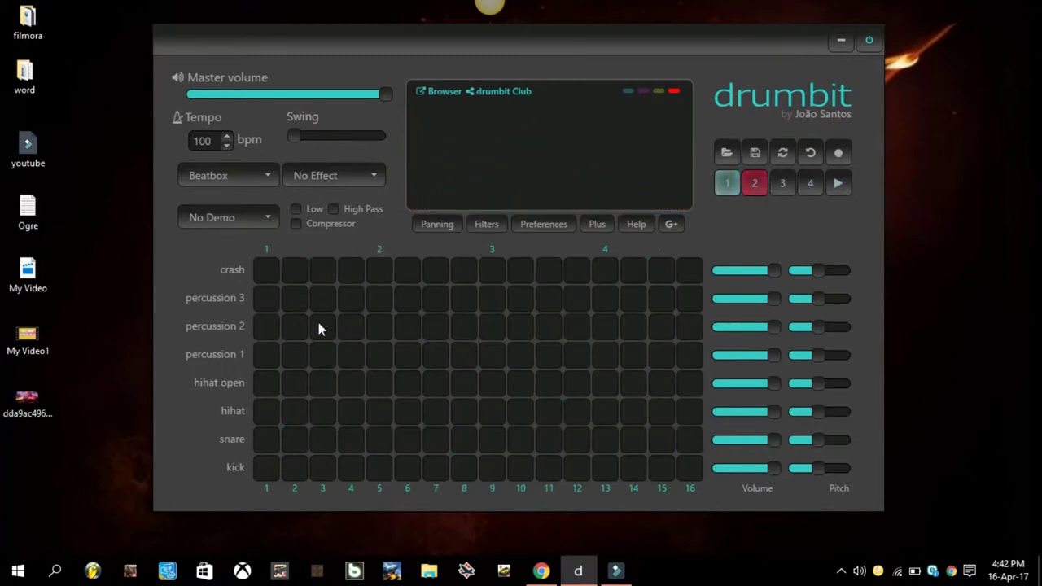
pyautogui.click(322, 298)
pyautogui.click(380, 383)
pyautogui.click(520, 383)
pyautogui.click(520, 298)
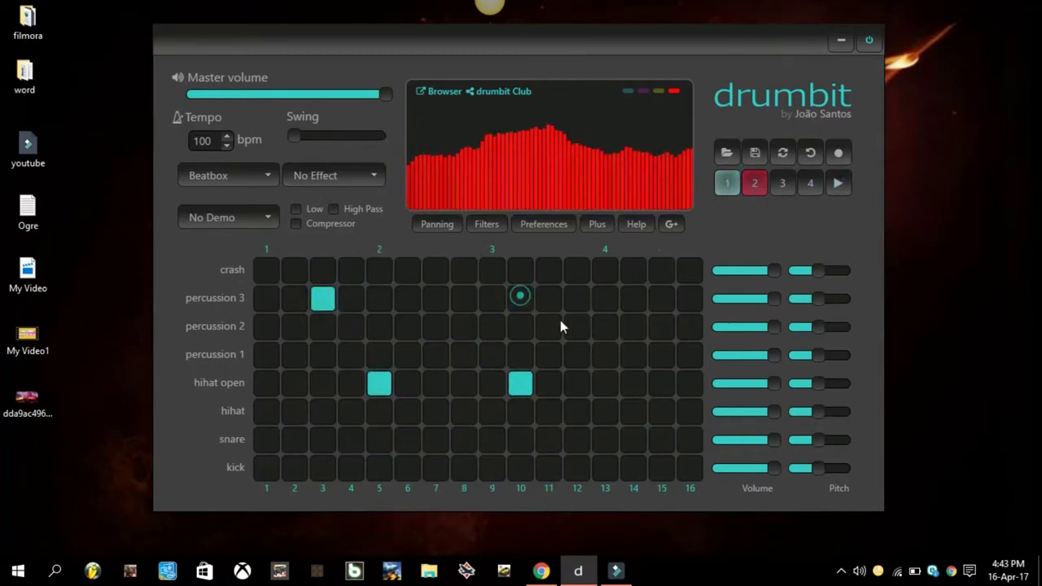
# Add percussion 1 and hihat hits on step 15 and kick hits on steps 8 and 12 in pattern 2.
pyautogui.click(662, 357)
pyautogui.click(661, 411)
pyautogui.click(576, 468)
pyautogui.click(464, 467)
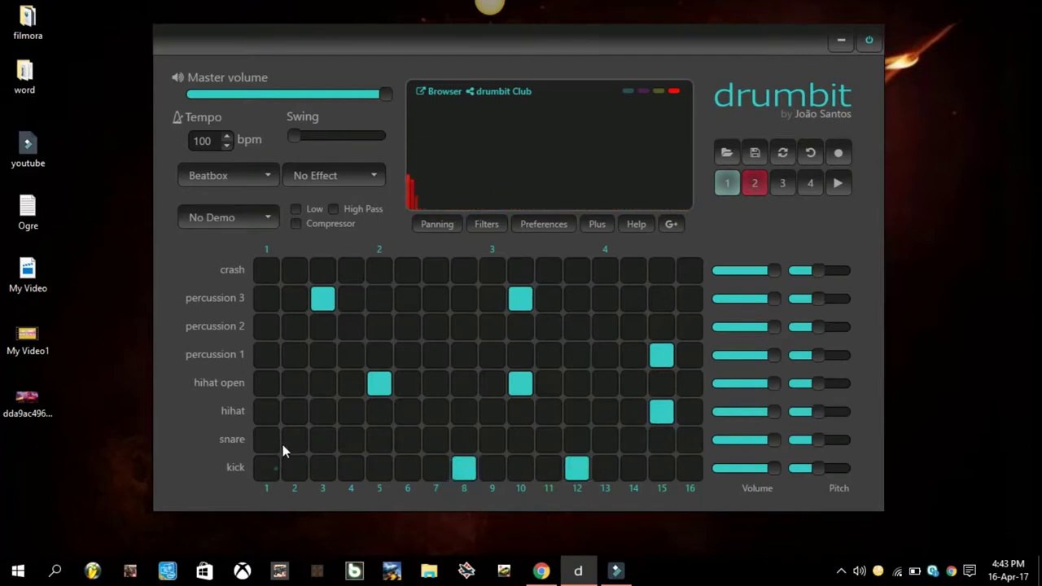
# Add a percussion 1 hit on step 5, a snare hit on step 2 and a hihat open hit on step 8.
pyautogui.click(379, 354)
pyautogui.click(294, 439)
pyautogui.click(464, 383)
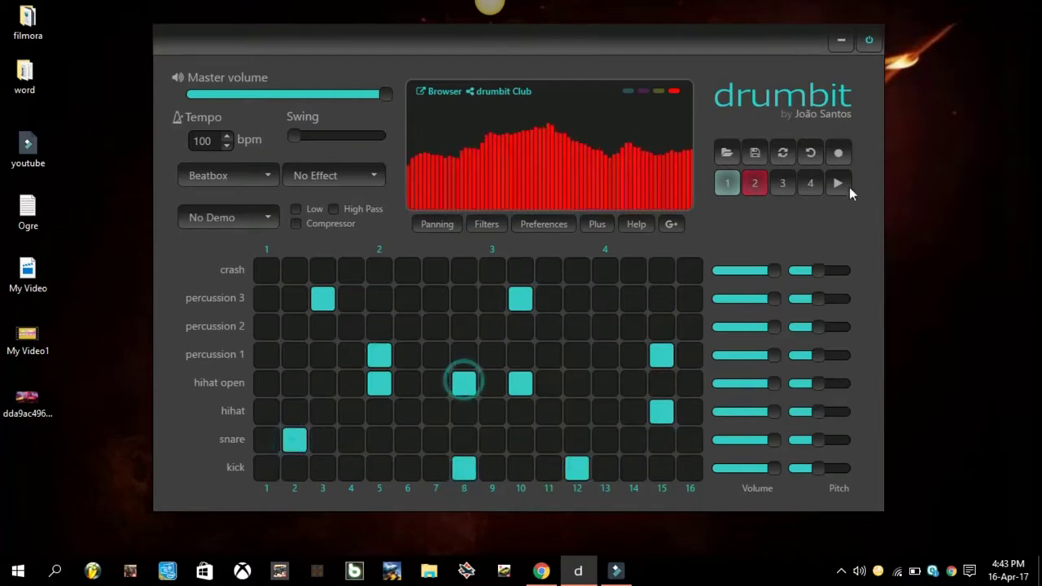
# Play patterns 1 and 2 in sequence starting from pattern 1, and stop playback.
pyautogui.click(727, 183)
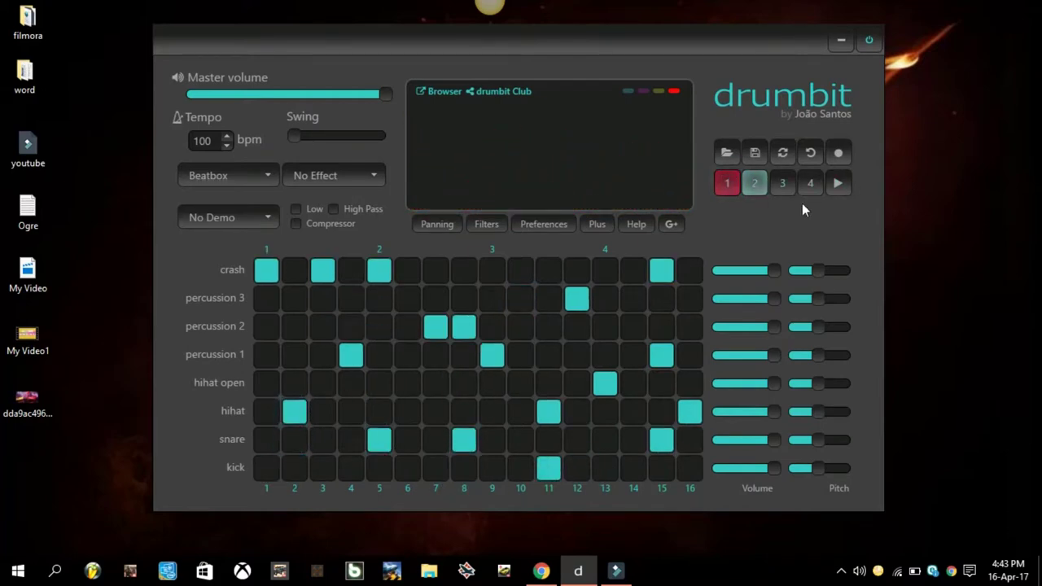
pyautogui.click(839, 183)
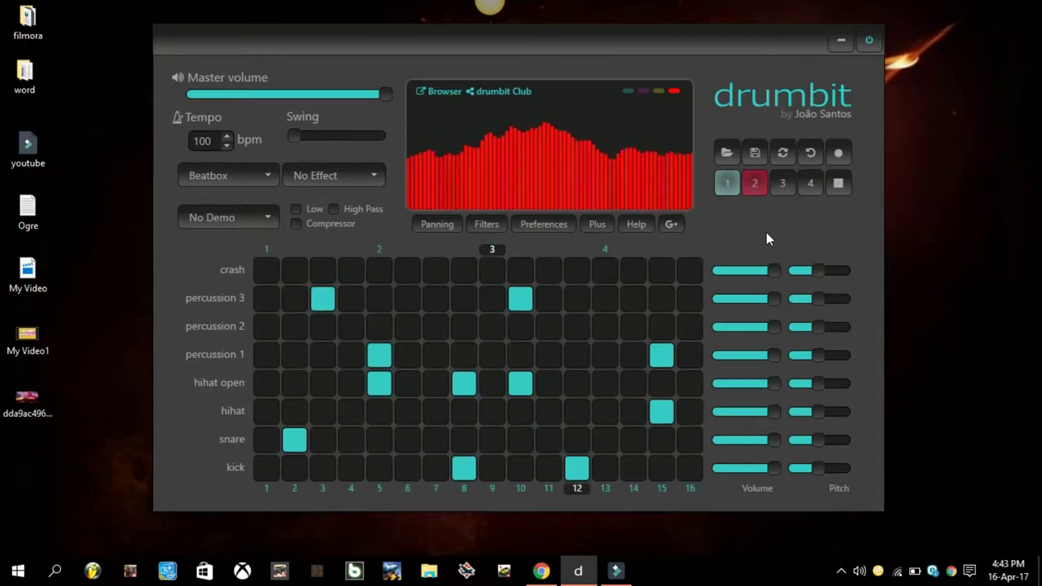
pyautogui.click(837, 183)
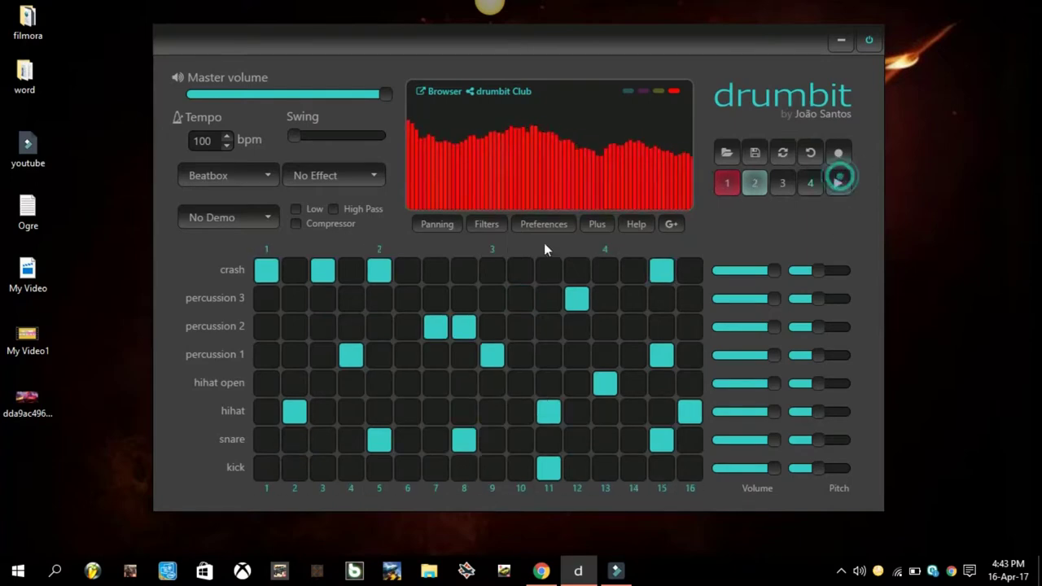
# Switch the drum kit to Dubstep and clear all hits from pattern 1.
pyautogui.click(270, 171)
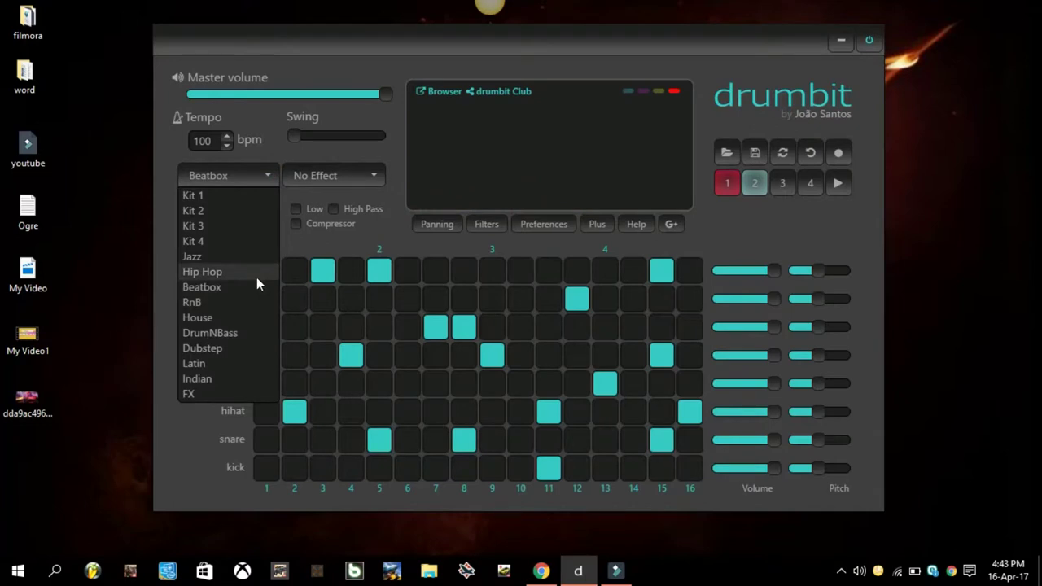
pyautogui.click(235, 346)
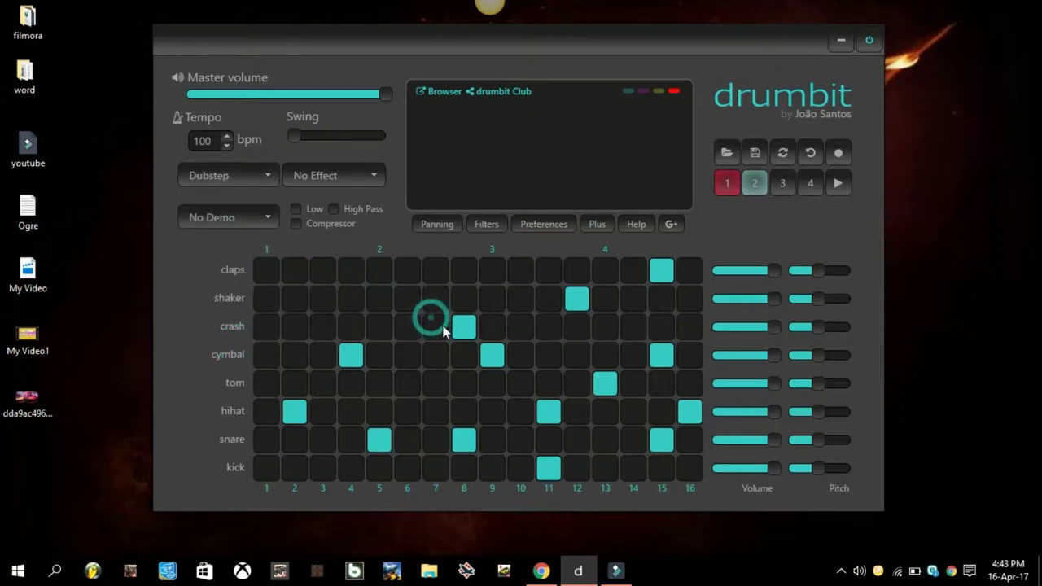
pyautogui.click(489, 348)
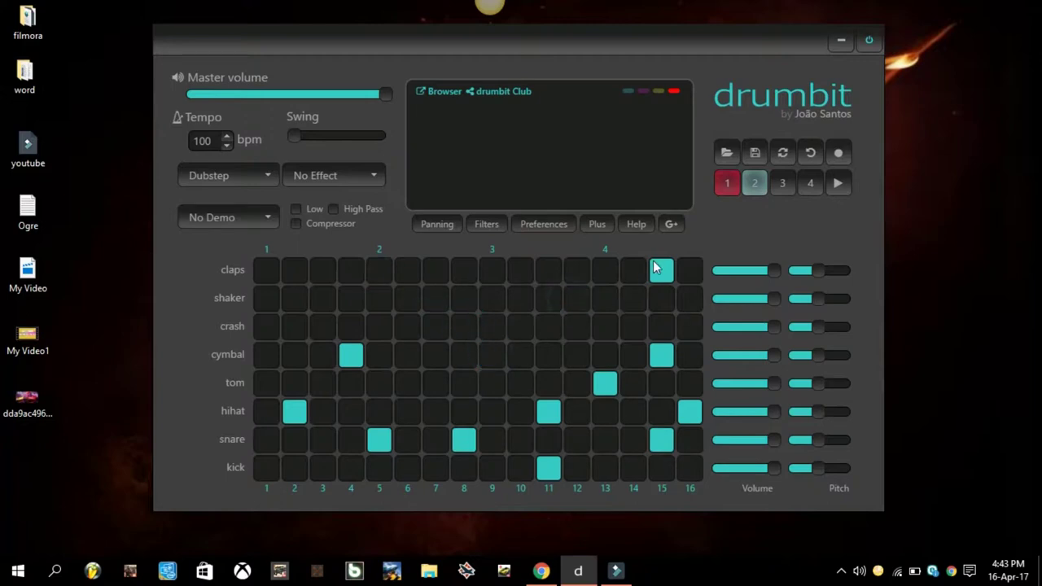
pyautogui.click(690, 409)
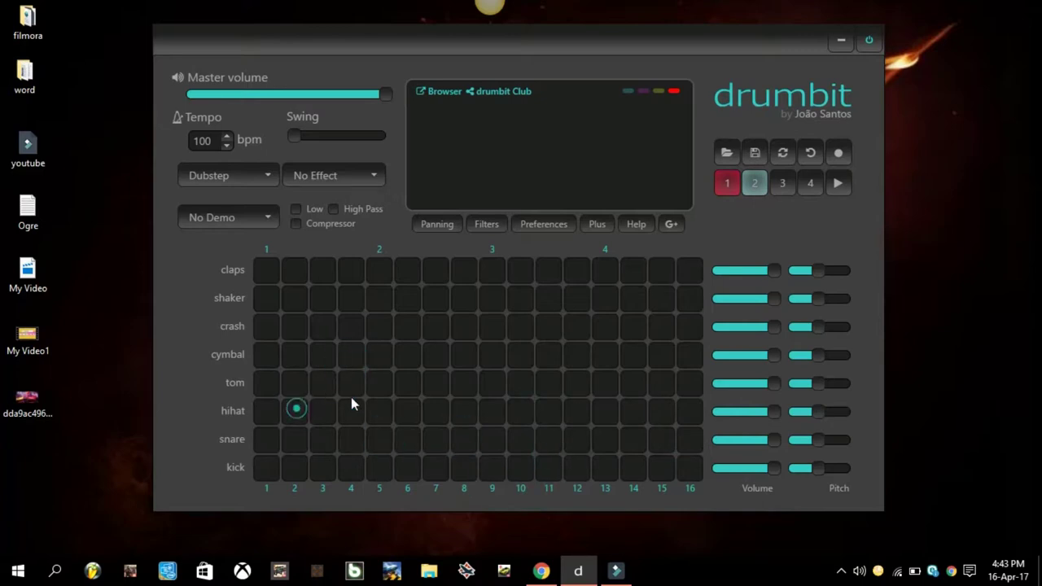
# Clear all hits from pattern 2 and return to pattern 1.
pyautogui.click(755, 183)
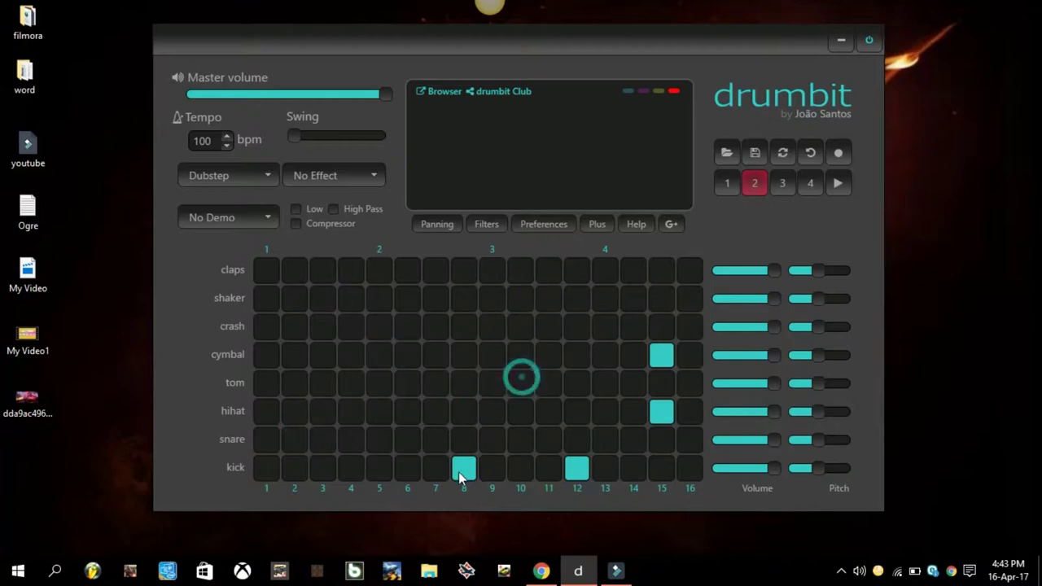
pyautogui.click(659, 351)
pyautogui.click(725, 189)
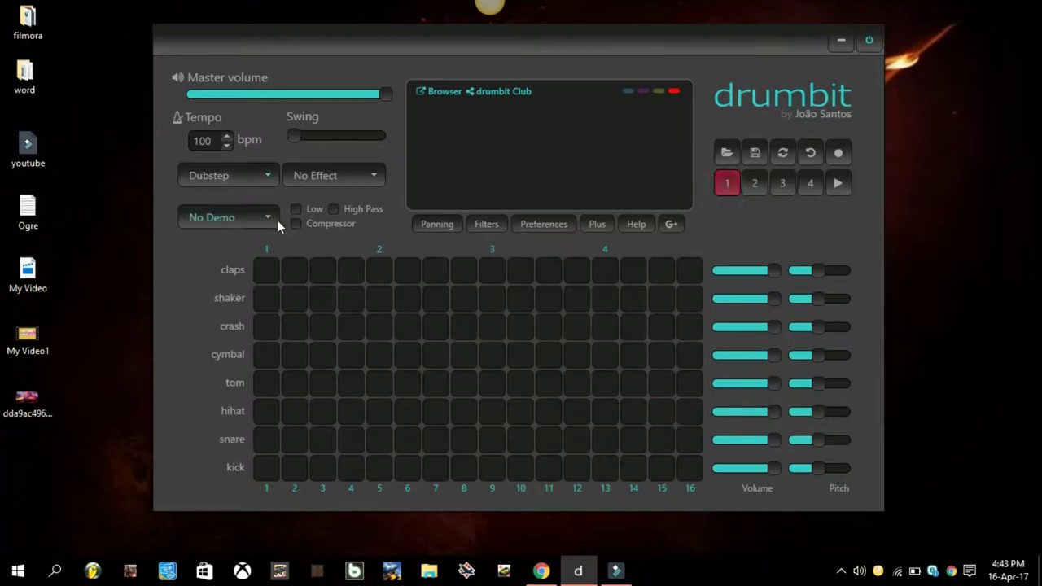
# Audition the Dubstep claps, shaker, crash, cymbal, tom, hihat, snare and kick sounds on step 1, clearing each test hit.
pyautogui.click(263, 271)
pyautogui.click(267, 274)
pyautogui.click(269, 299)
pyautogui.click(269, 329)
pyautogui.click(267, 350)
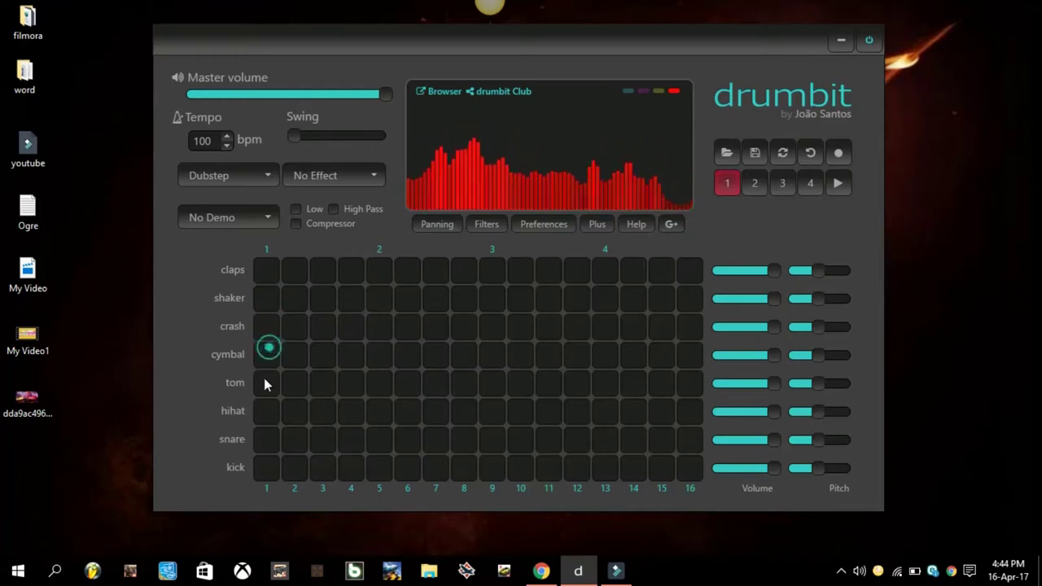
pyautogui.click(267, 383)
pyautogui.click(269, 410)
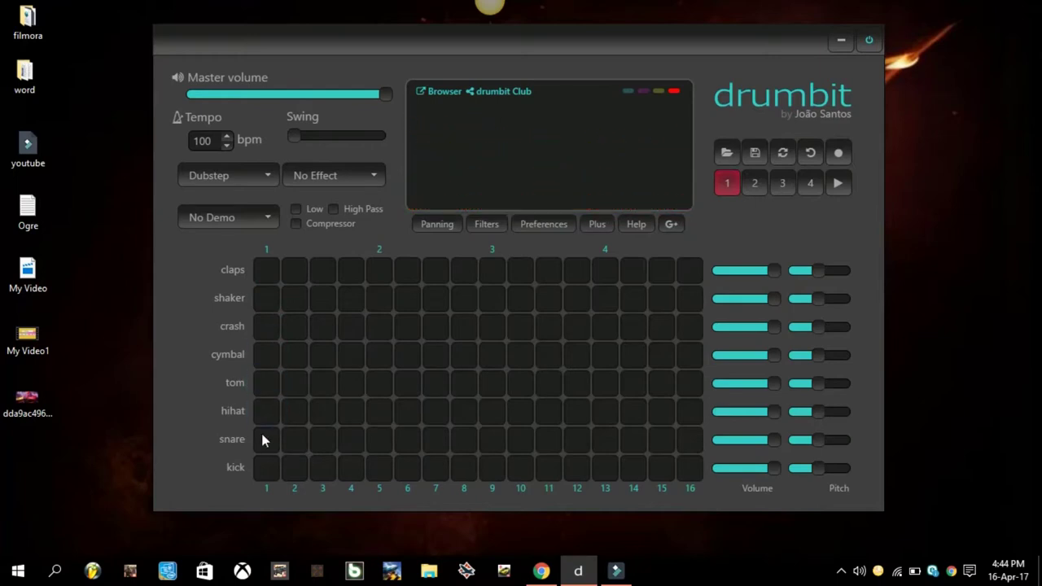
pyautogui.click(262, 441)
pyautogui.click(269, 460)
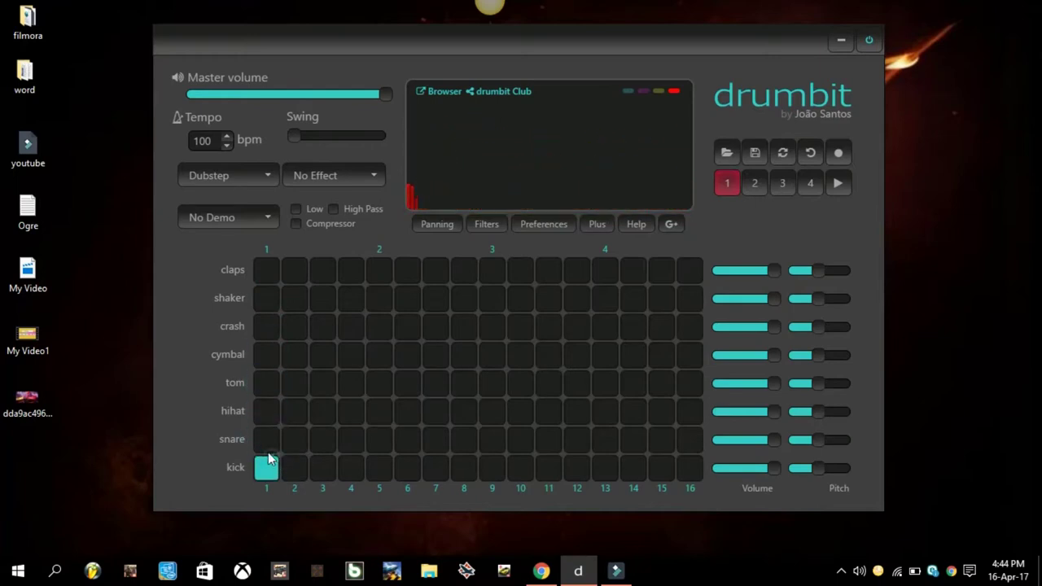
# Add claps hits on steps 1, 4 and 7, cymbal hits on steps 3 and 10, and a hihat hit on step 5.
pyautogui.click(268, 273)
pyautogui.click(349, 275)
pyautogui.click(434, 275)
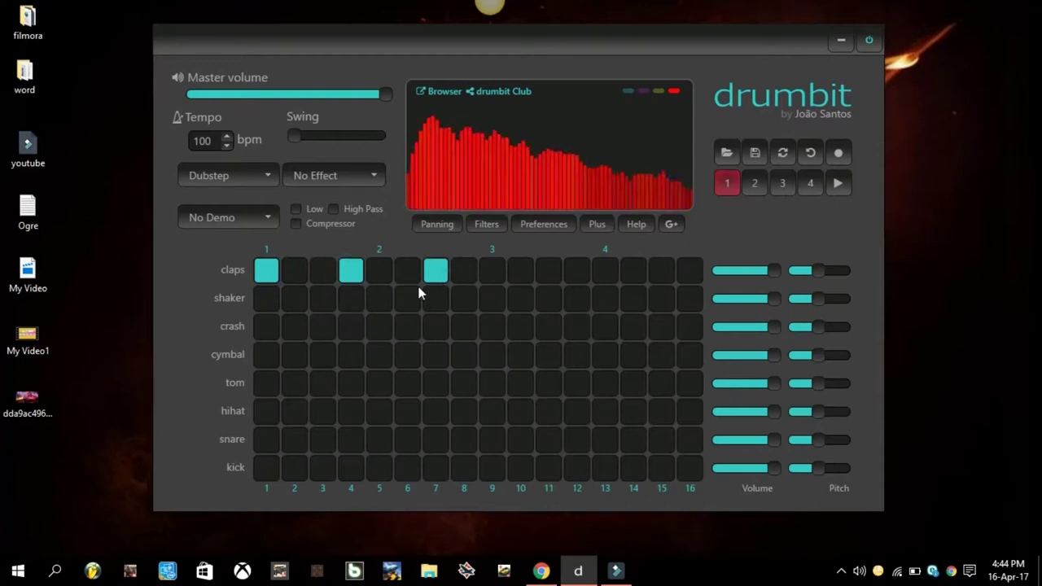
pyautogui.click(323, 356)
pyautogui.click(521, 355)
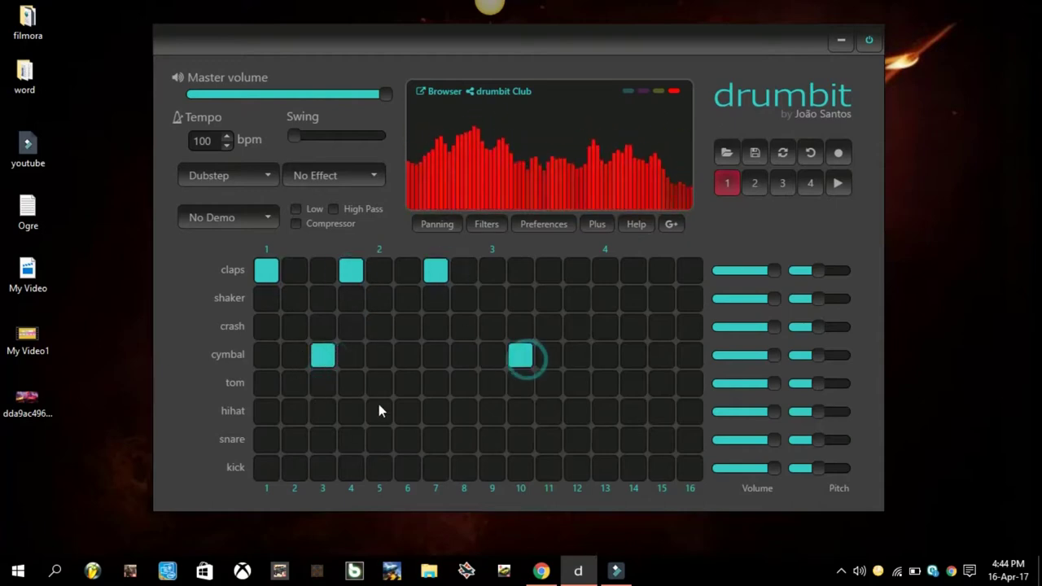
pyautogui.click(376, 412)
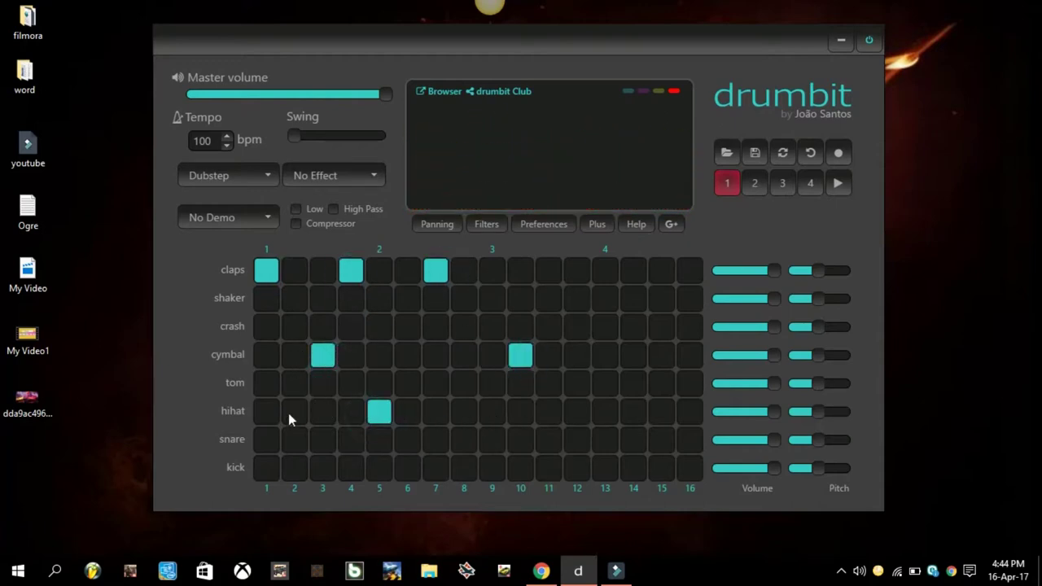
# Add a hihat hit on step 8 and a tom hit on step 12, and play pattern 1.
pyautogui.click(466, 415)
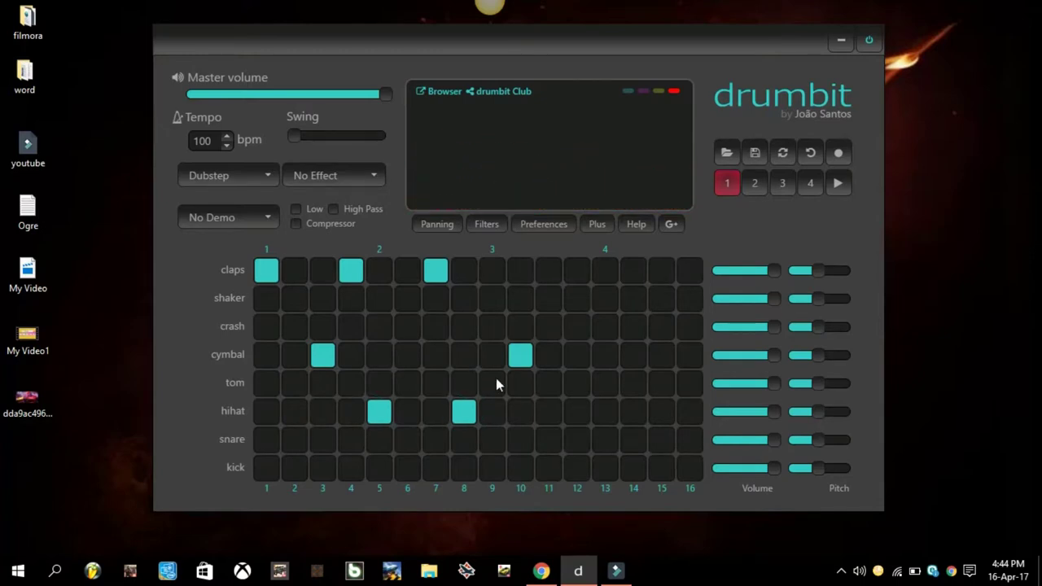
pyautogui.click(577, 382)
pyautogui.click(837, 183)
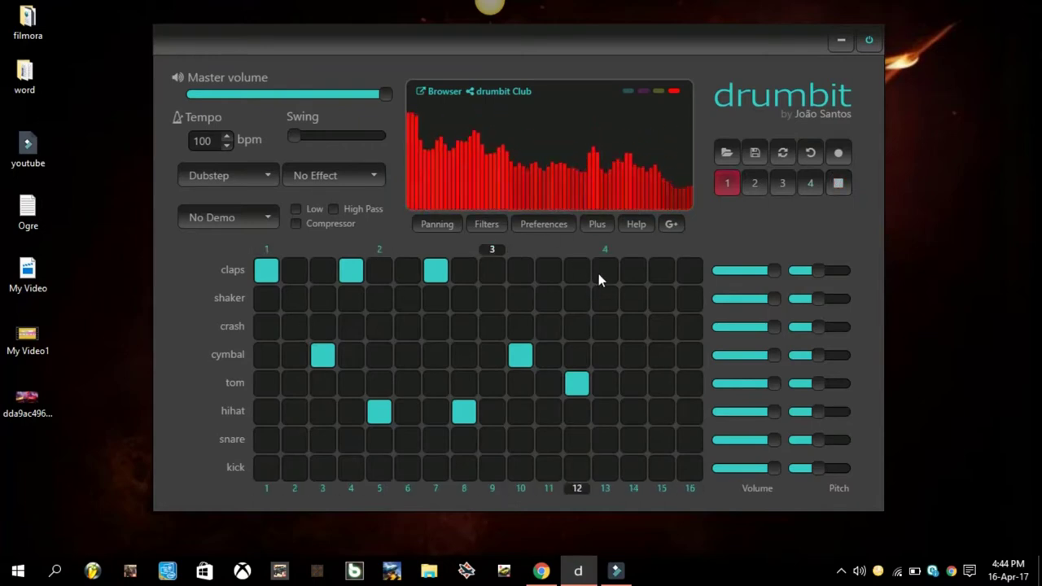
# Add claps hits on steps 14 and 16 and kick hits on steps 1, 7, 8, 13 and 16.
pyautogui.click(637, 271)
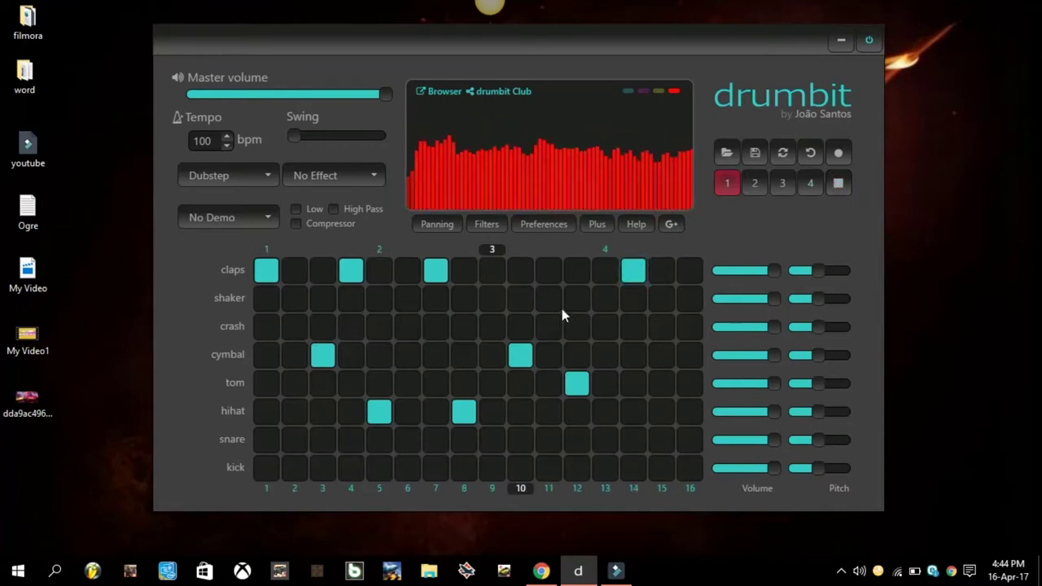
pyautogui.click(688, 272)
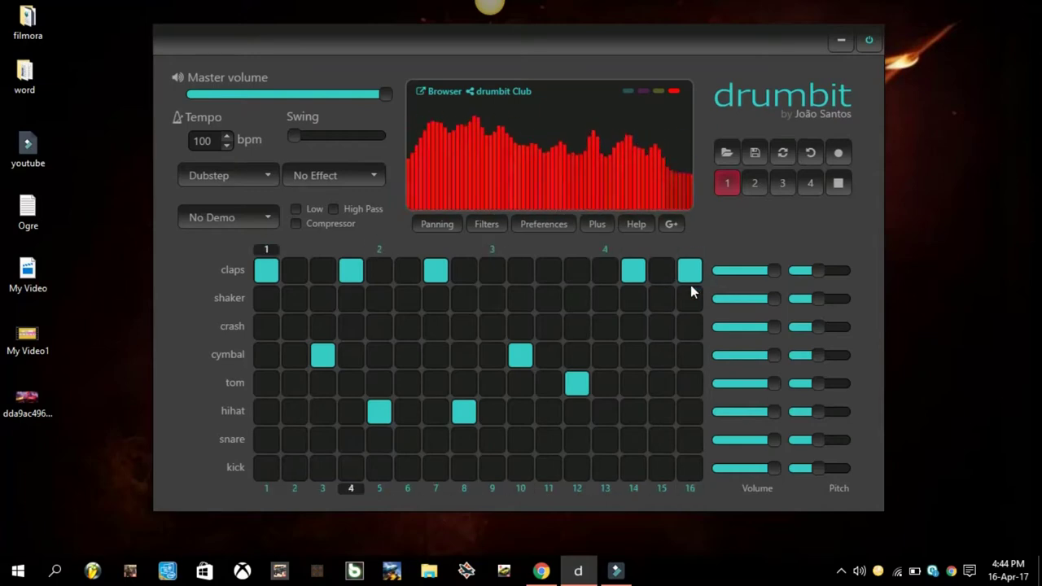
pyautogui.click(266, 469)
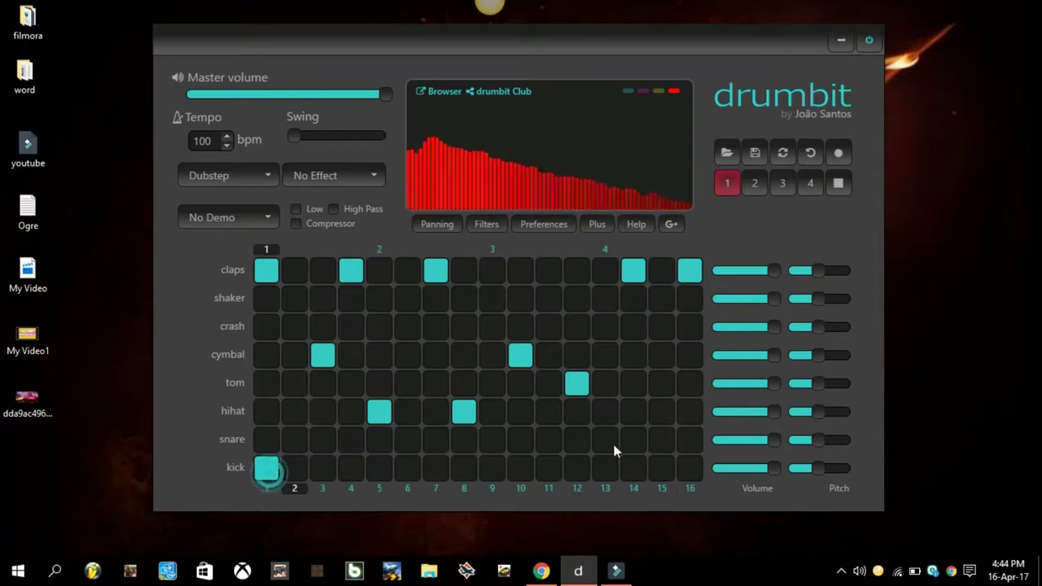
pyautogui.click(605, 466)
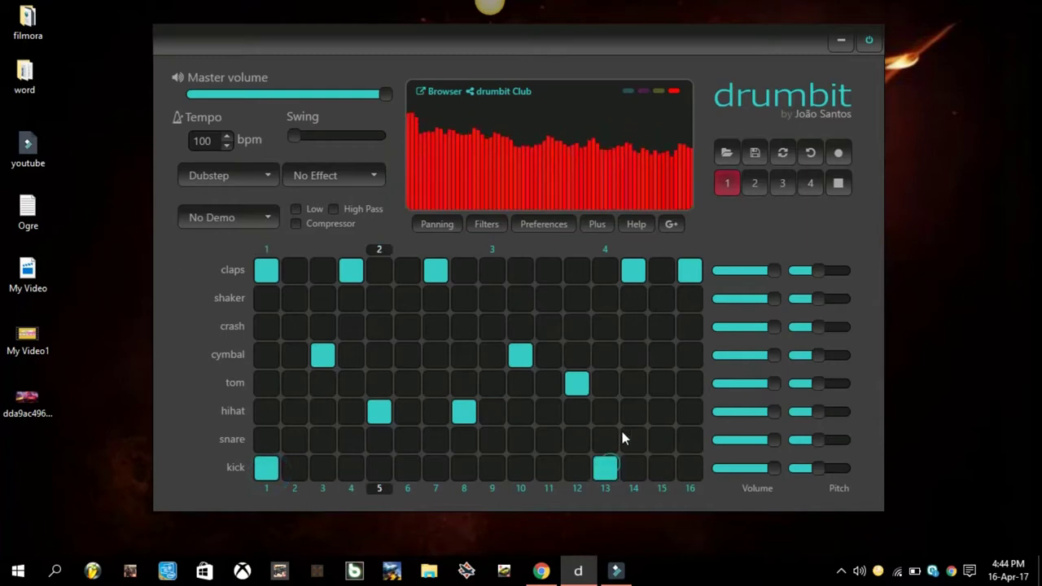
pyautogui.click(436, 468)
pyautogui.click(464, 469)
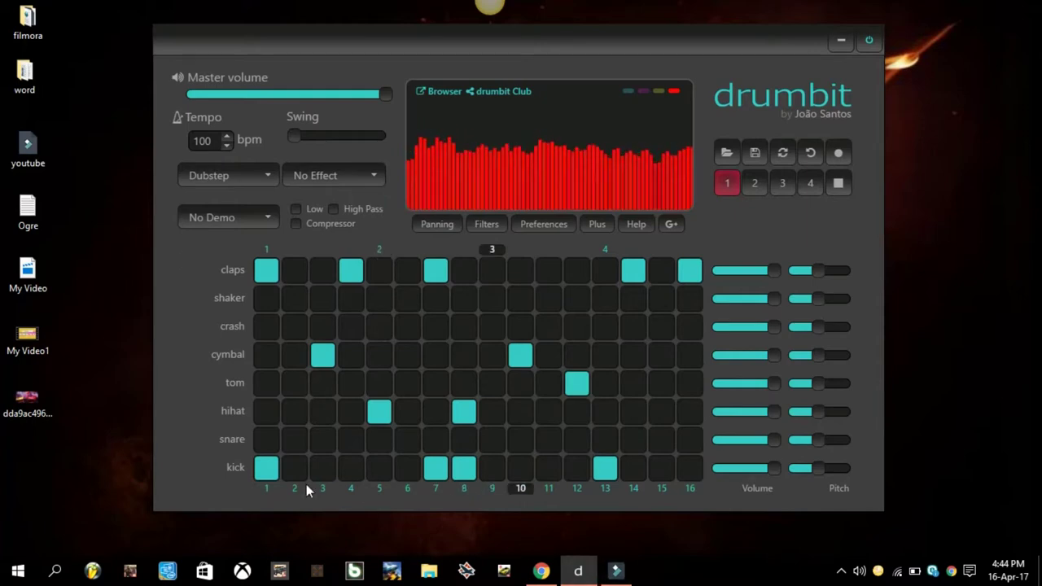
pyautogui.click(688, 468)
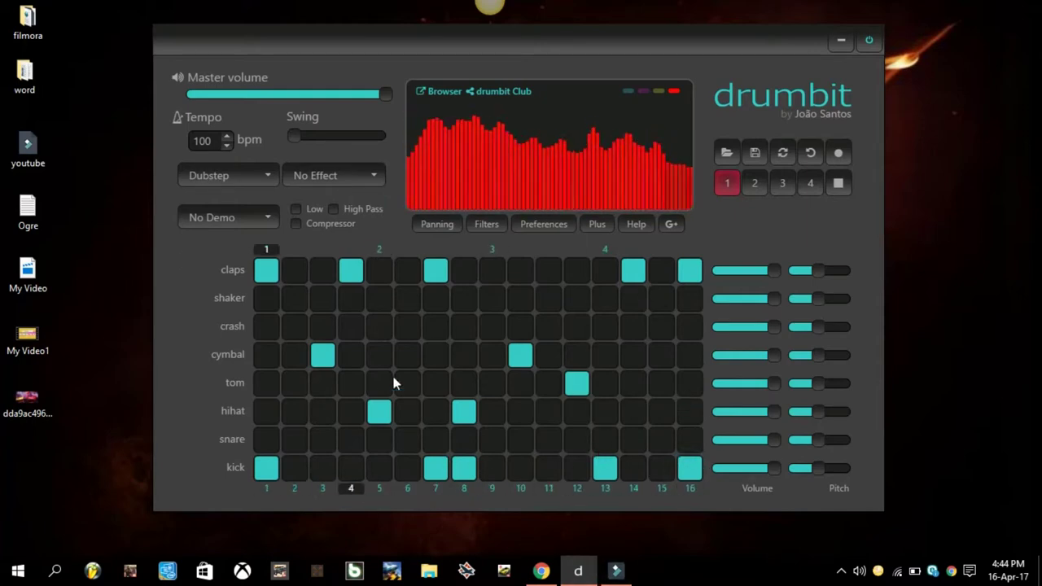
# Remove the cymbal hits from steps 3 and 10, and move the trial crash hit from step 6 to step 16.
pyautogui.click(407, 329)
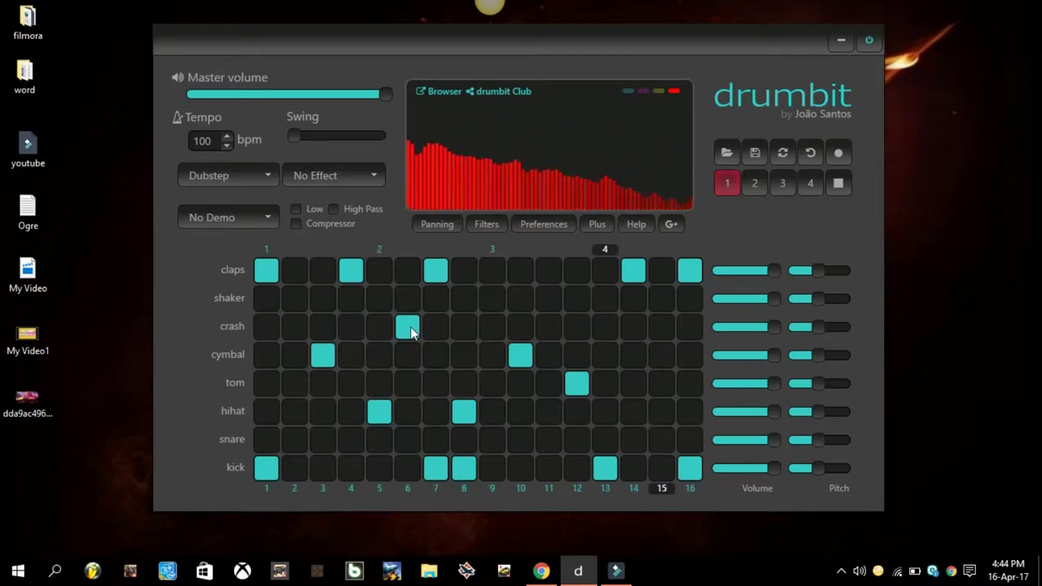
pyautogui.click(409, 329)
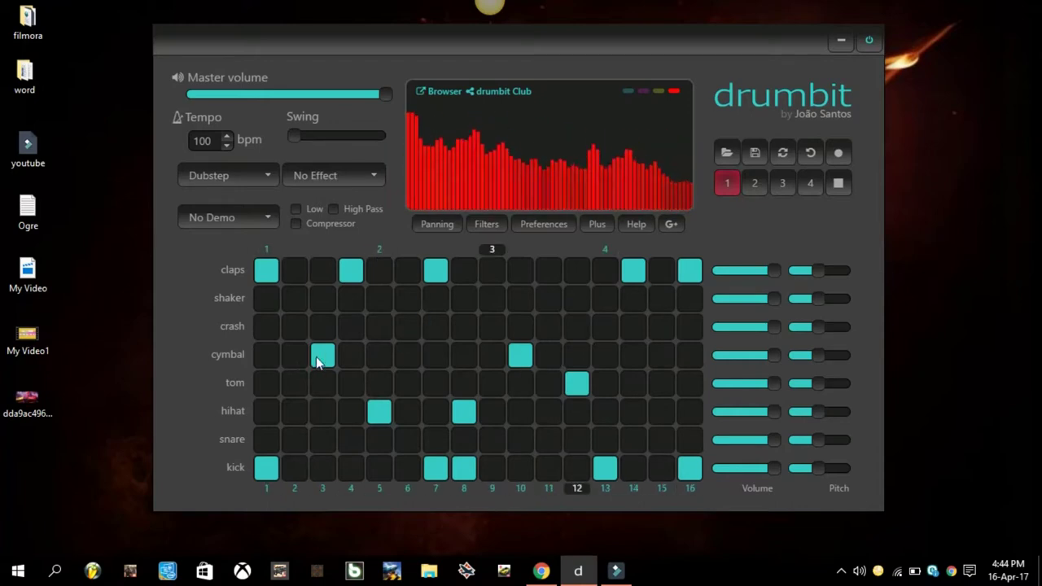
pyautogui.click(319, 359)
pyautogui.click(520, 356)
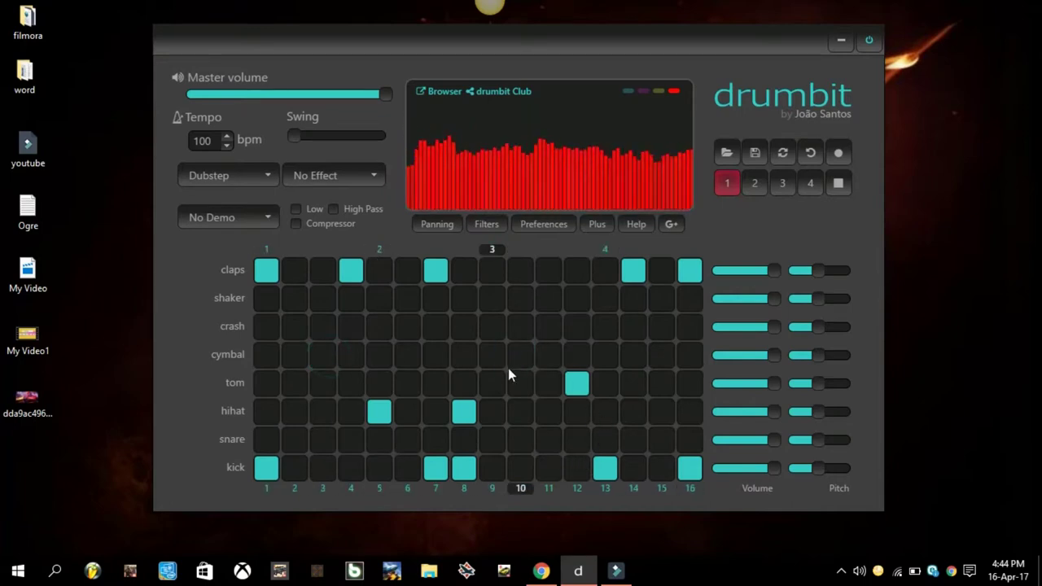
pyautogui.click(683, 329)
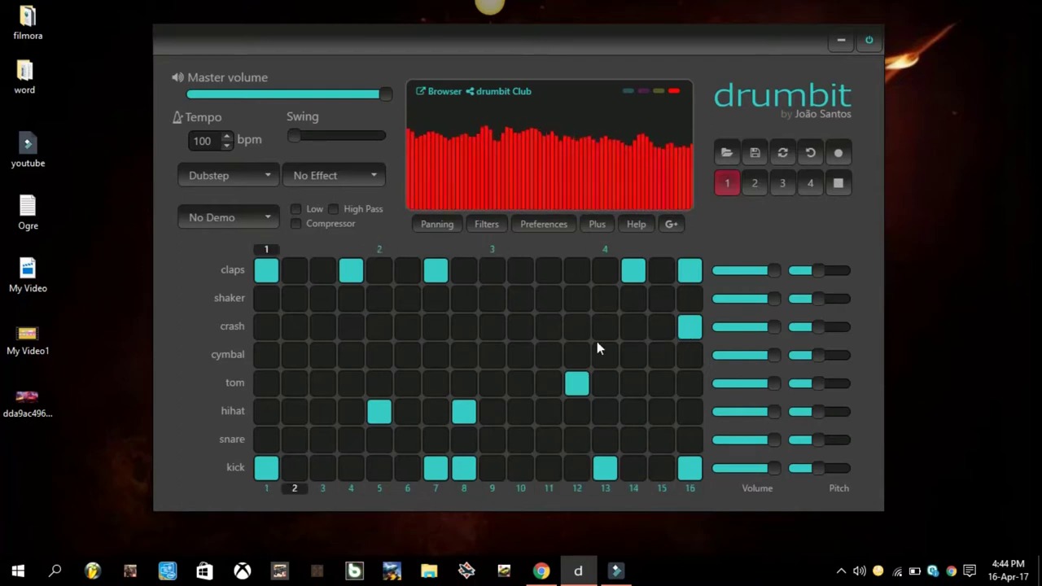
# Add tom hits on steps 4 and 10 and snare hits on steps 4 and 14, and stop playback.
pyautogui.click(353, 381)
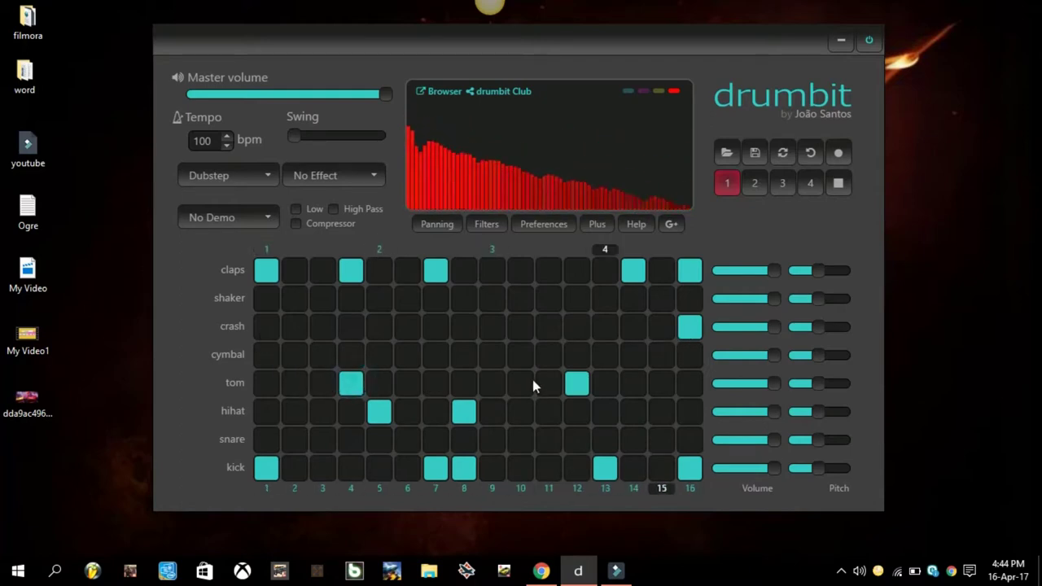
pyautogui.click(525, 380)
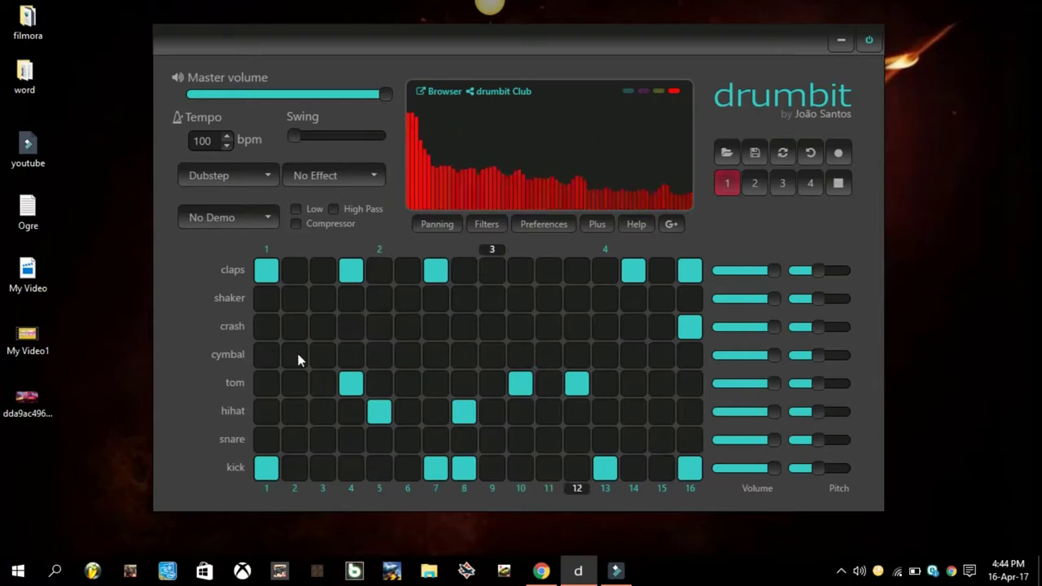
pyautogui.click(351, 439)
pyautogui.click(634, 439)
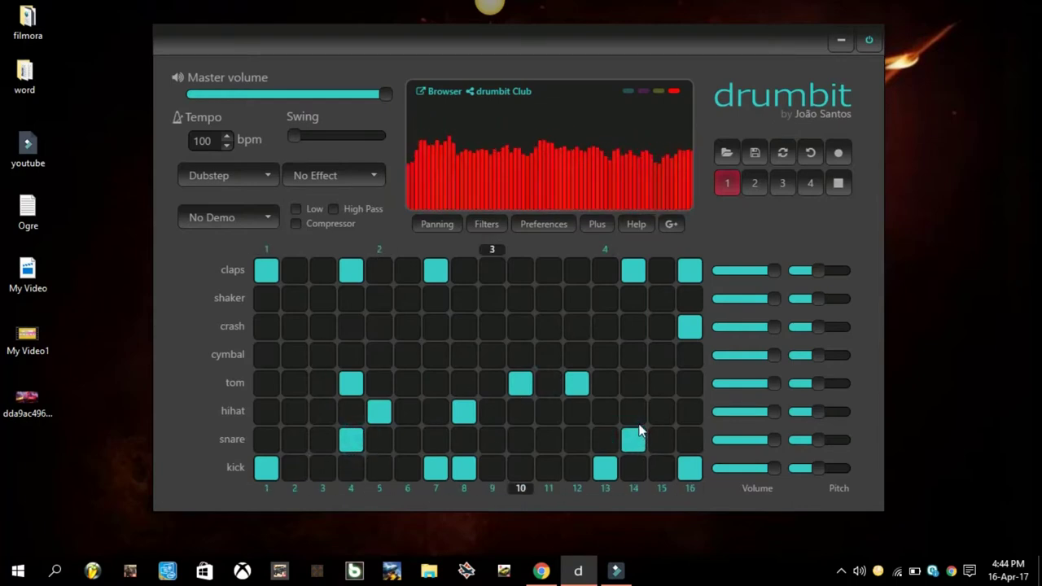
pyautogui.click(664, 439)
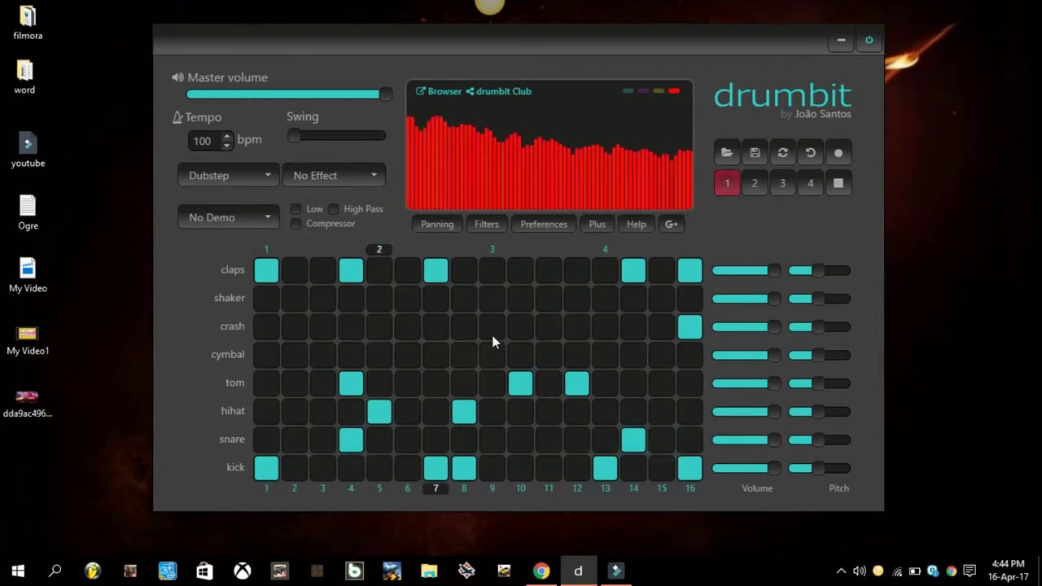
pyautogui.click(838, 183)
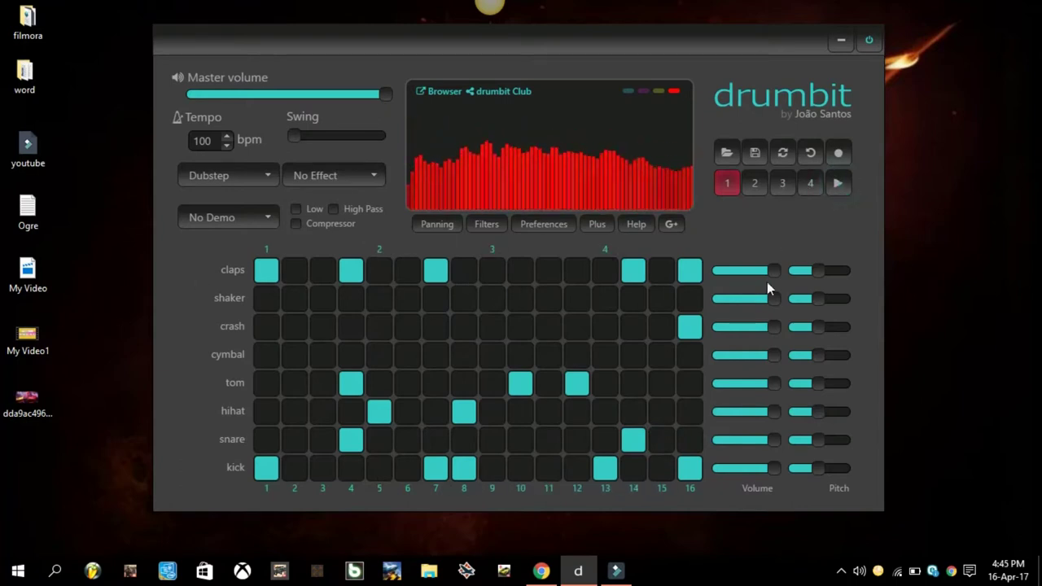
# Clear all hits of every instrument from pattern 1.
pyautogui.click(265, 271)
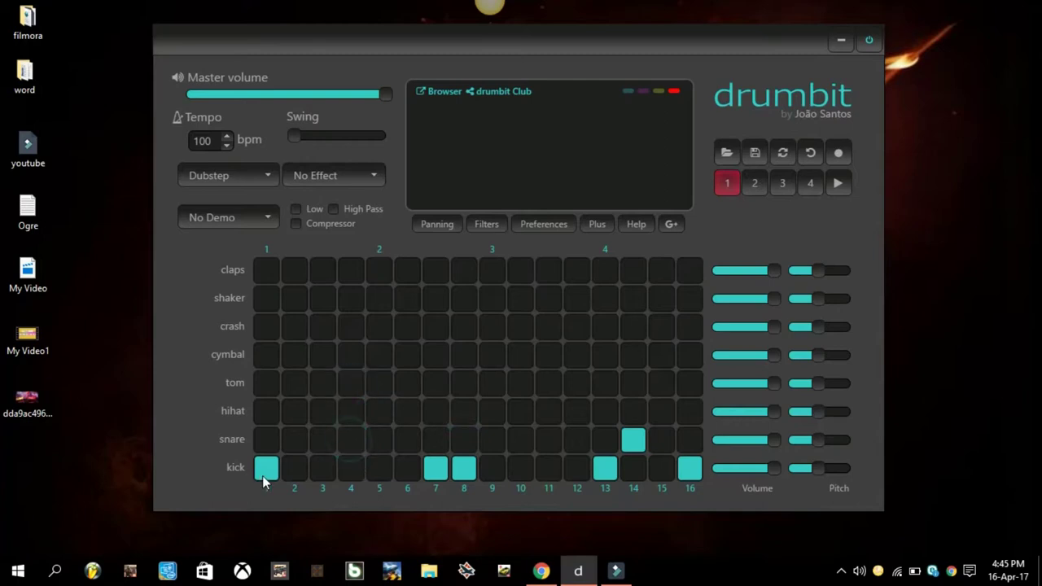
pyautogui.click(431, 470)
pyautogui.click(455, 466)
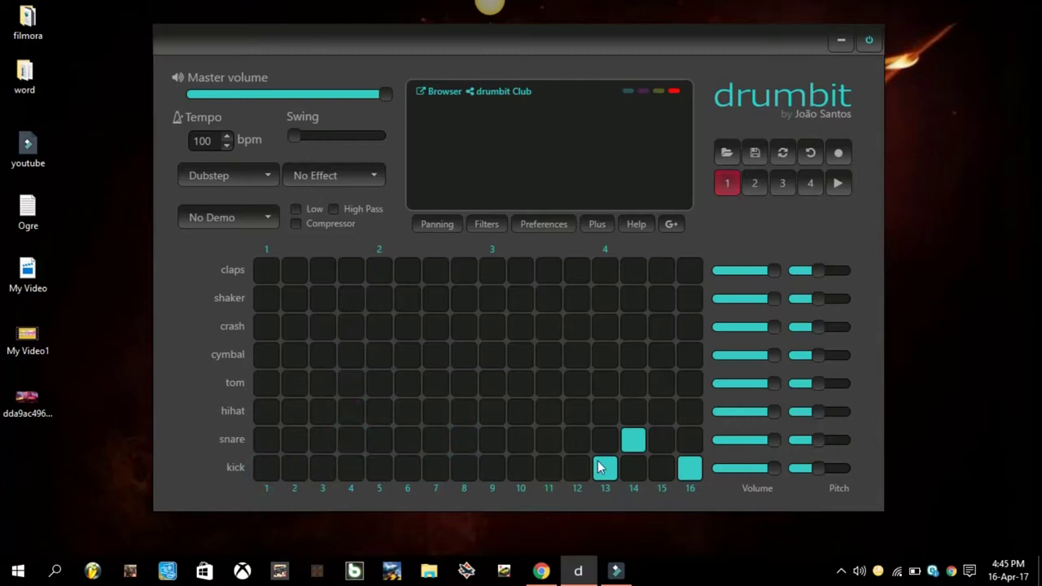
pyautogui.click(633, 442)
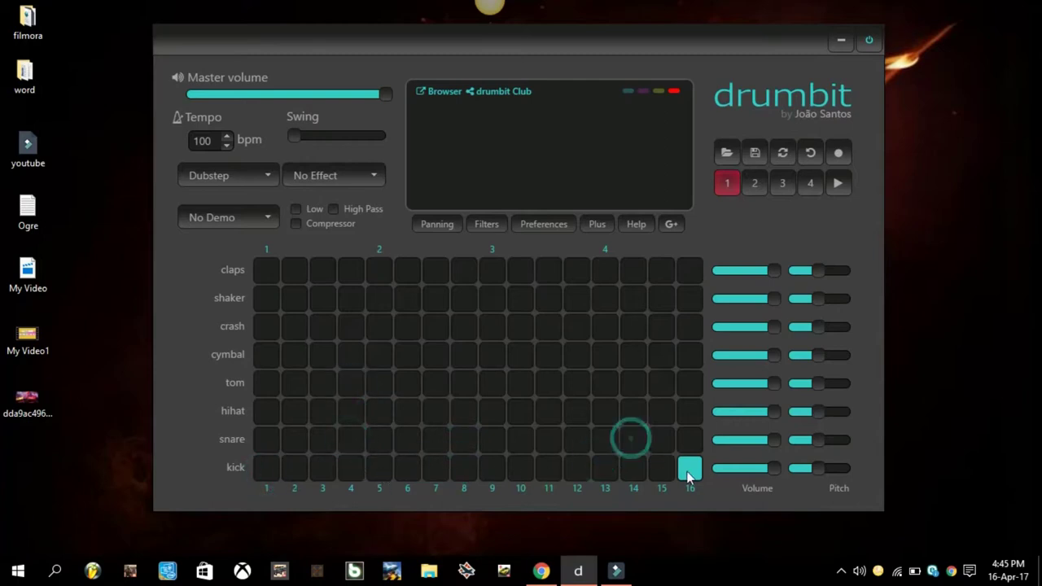
# Add snare hits on steps 1, 5 and 10 of pattern 1.
pyautogui.click(266, 440)
pyautogui.click(378, 440)
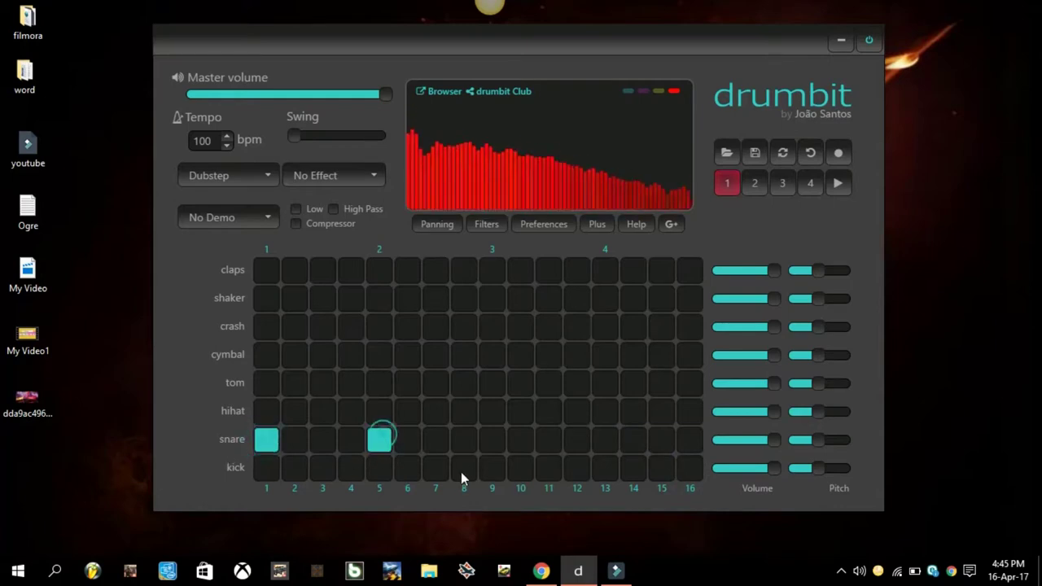
pyautogui.click(520, 439)
# Add hihat hits on steps 2, 6 and 11, crash hits on steps 5 and 14, and shaker hits on steps 8, 9 and 10.
pyautogui.click(298, 411)
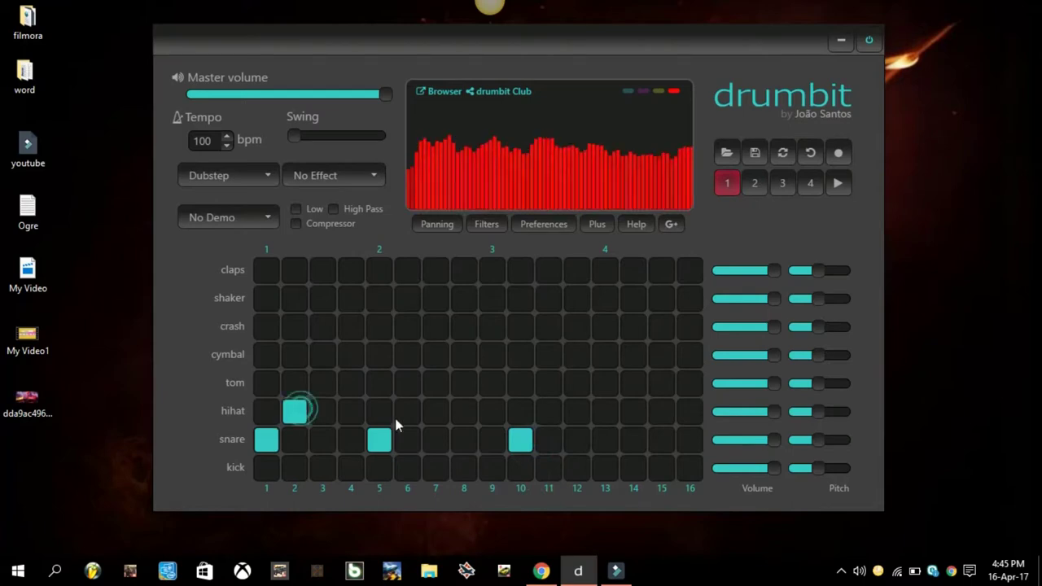
pyautogui.click(408, 411)
pyautogui.click(550, 412)
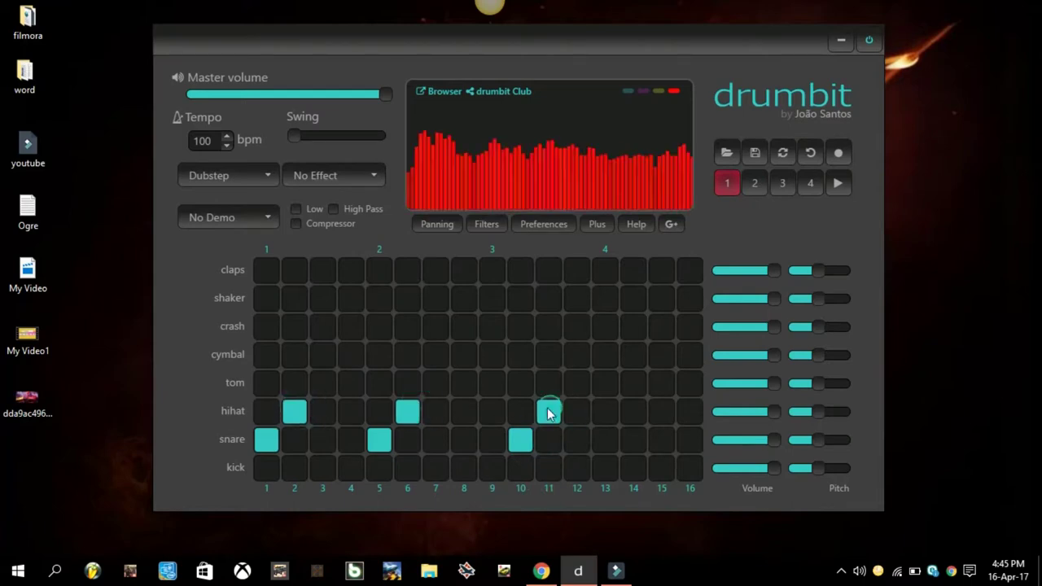
pyautogui.click(380, 333)
pyautogui.click(634, 328)
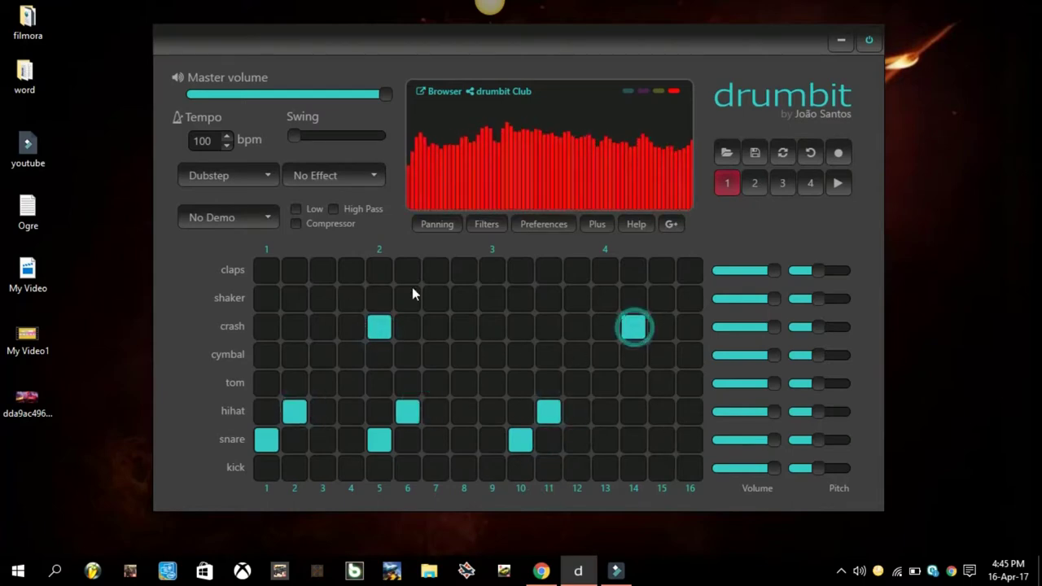
pyautogui.click(462, 299)
pyautogui.click(491, 299)
pyautogui.click(521, 299)
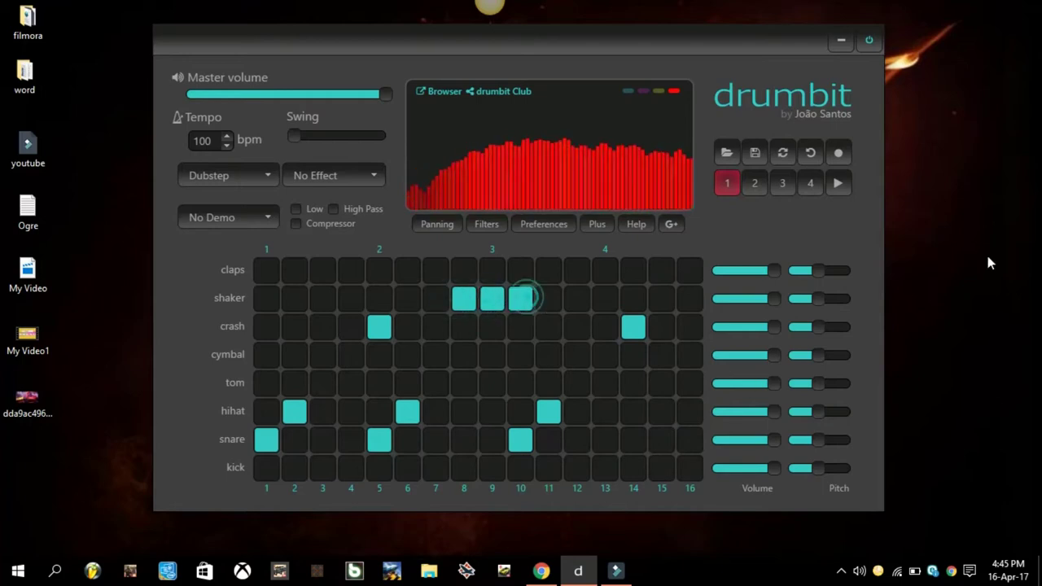
# Play pattern 1 and remove all of its hihat, shaker and crash hits.
pyautogui.click(838, 181)
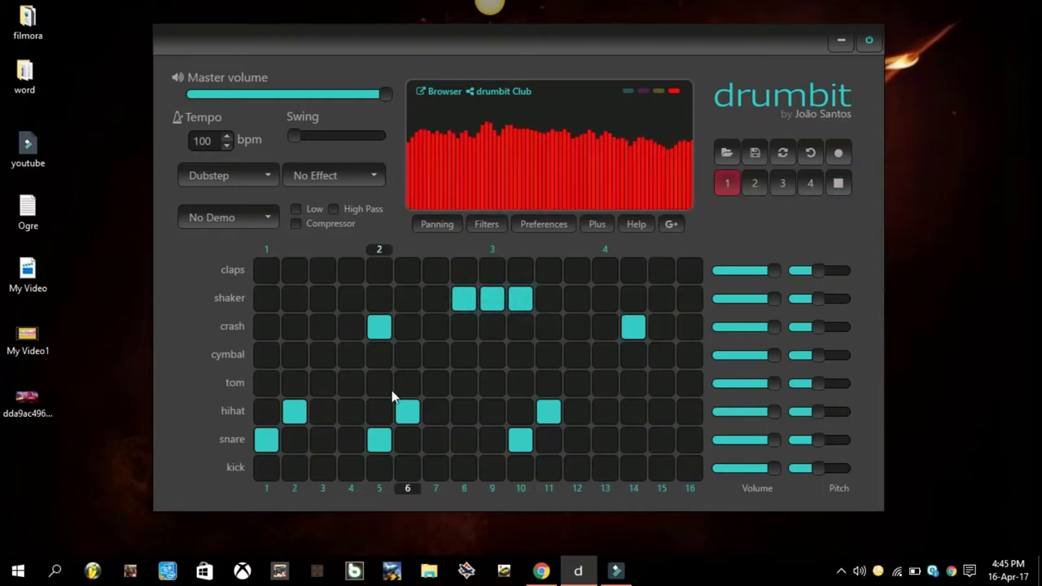
pyautogui.click(298, 414)
pyautogui.click(409, 413)
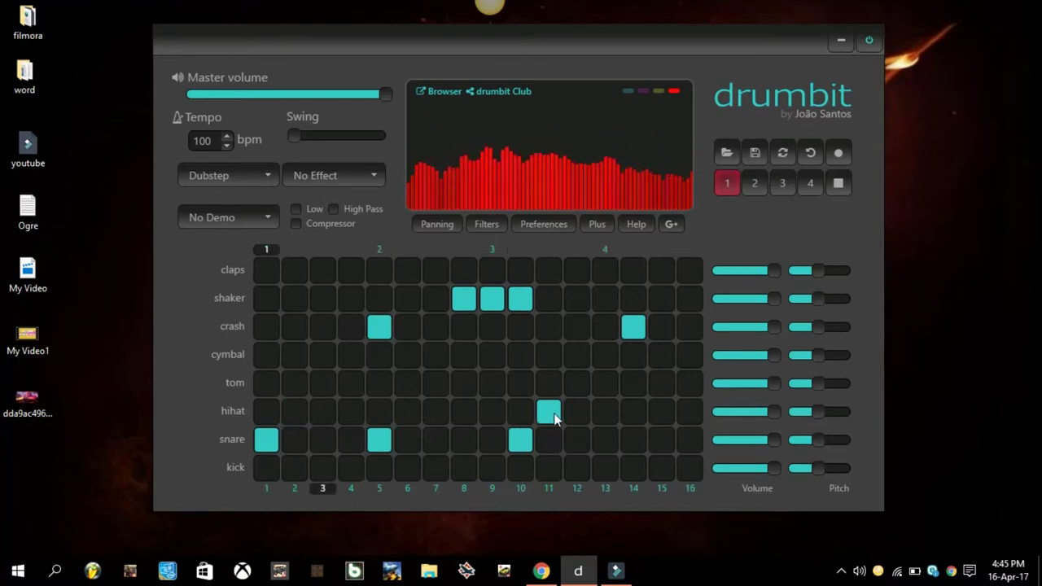
pyautogui.click(549, 413)
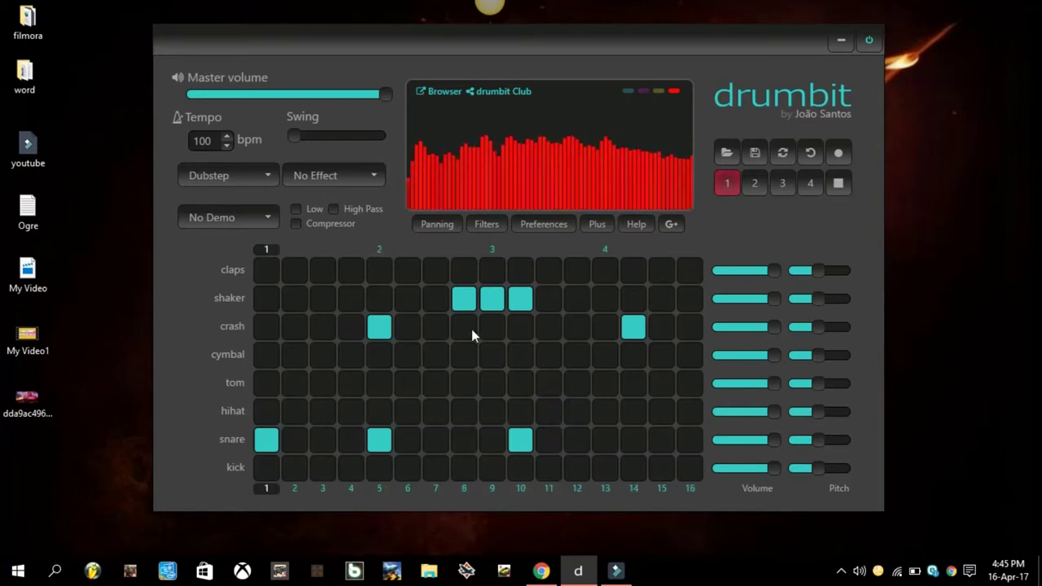
pyautogui.click(463, 300)
pyautogui.click(528, 300)
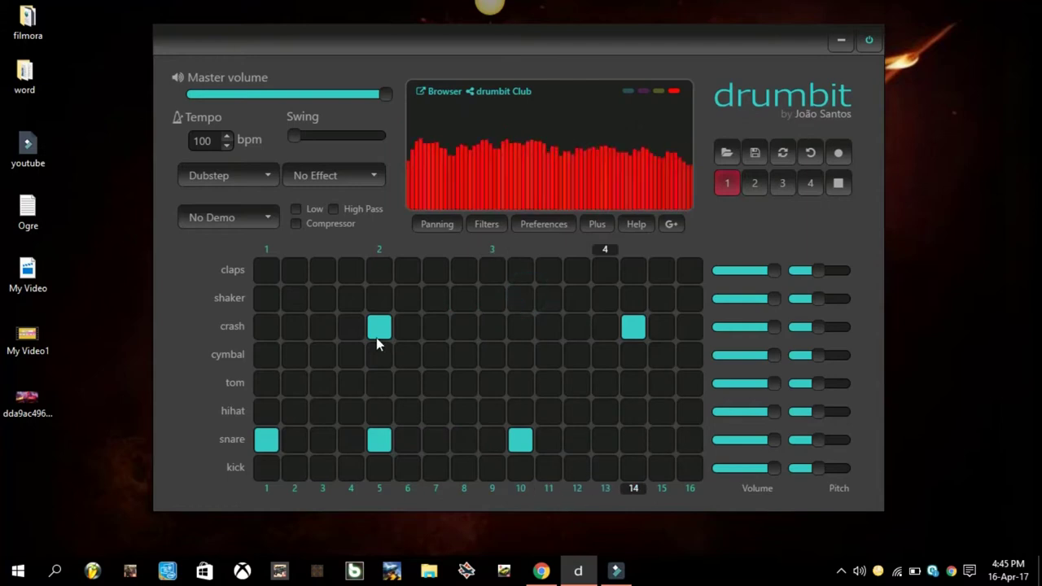
pyautogui.click(376, 335)
pyautogui.click(634, 329)
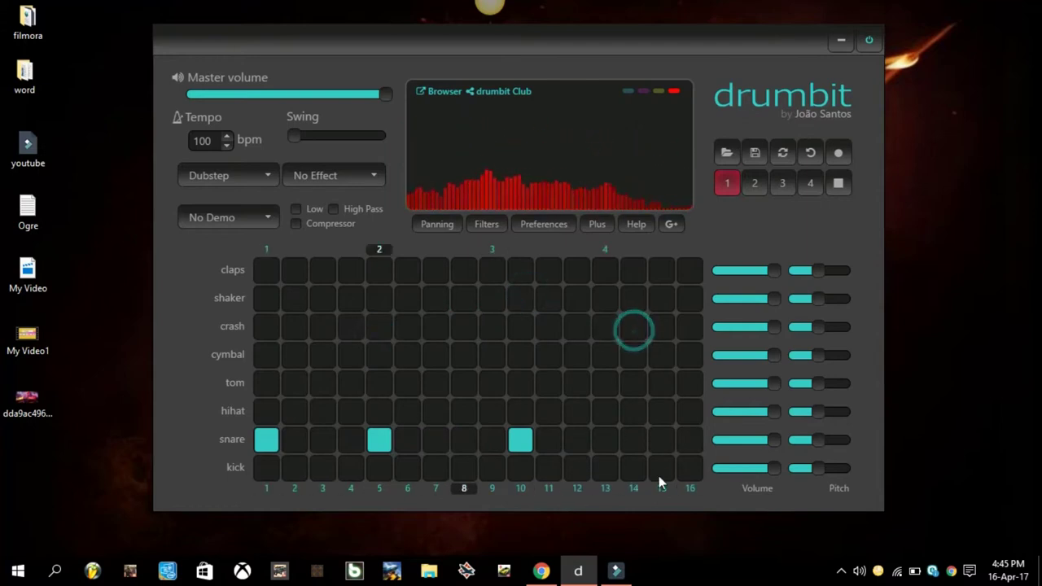
# Add a snare hit on step 14, and try a hihat hit on step 3 before clearing it.
pyautogui.click(634, 439)
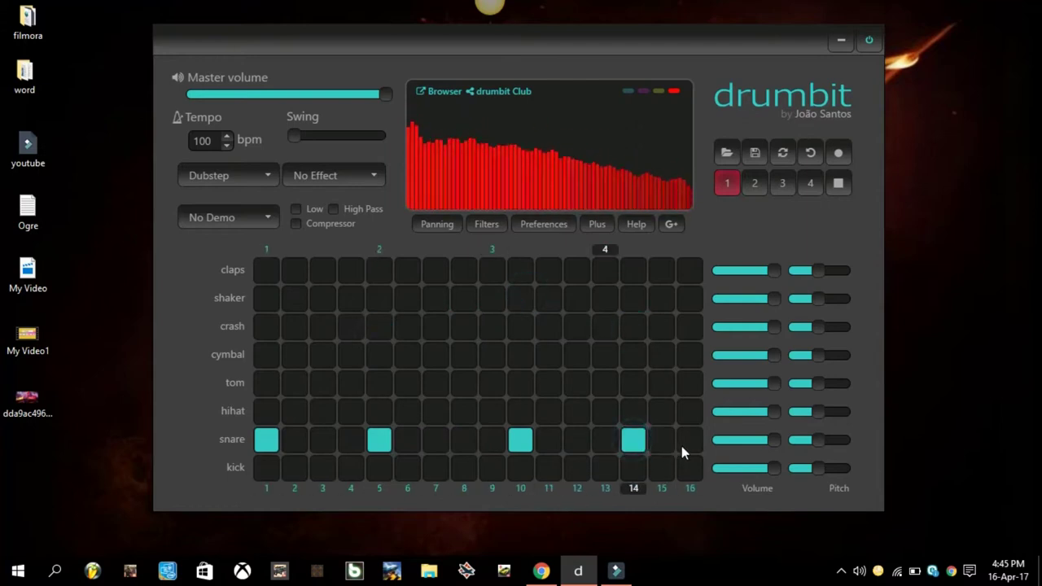
pyautogui.click(322, 412)
pyautogui.click(318, 415)
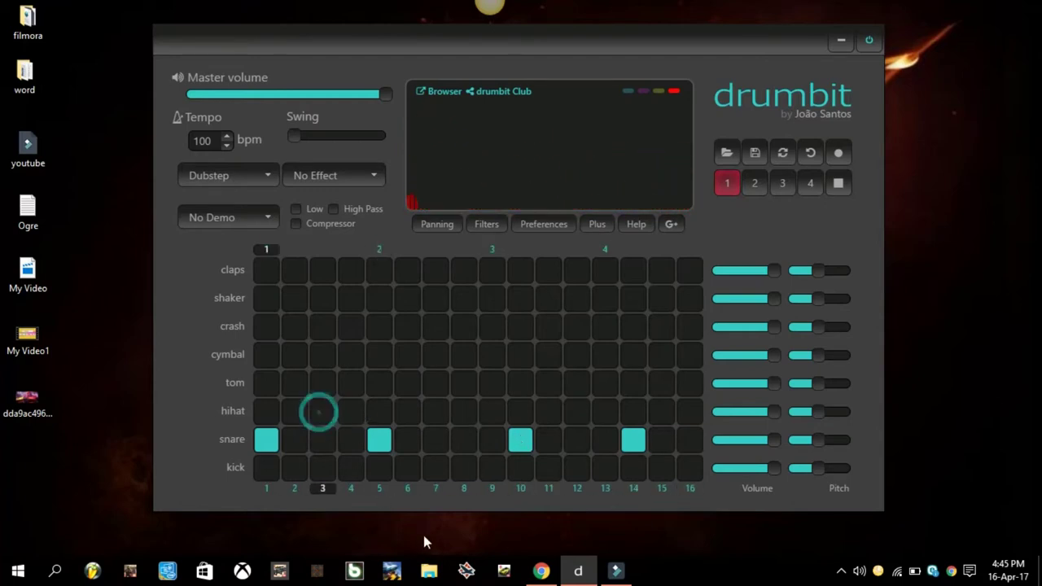
# Add kick hits on steps 1, 5, 10 and 14, directly below the snare hits.
pyautogui.click(269, 468)
pyautogui.click(352, 469)
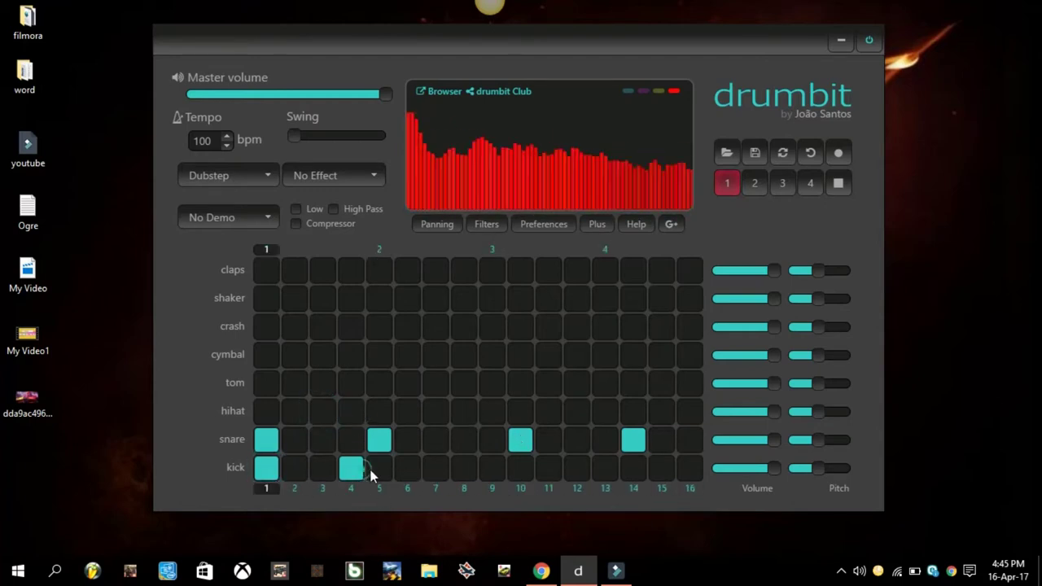
pyautogui.click(377, 469)
pyautogui.click(360, 468)
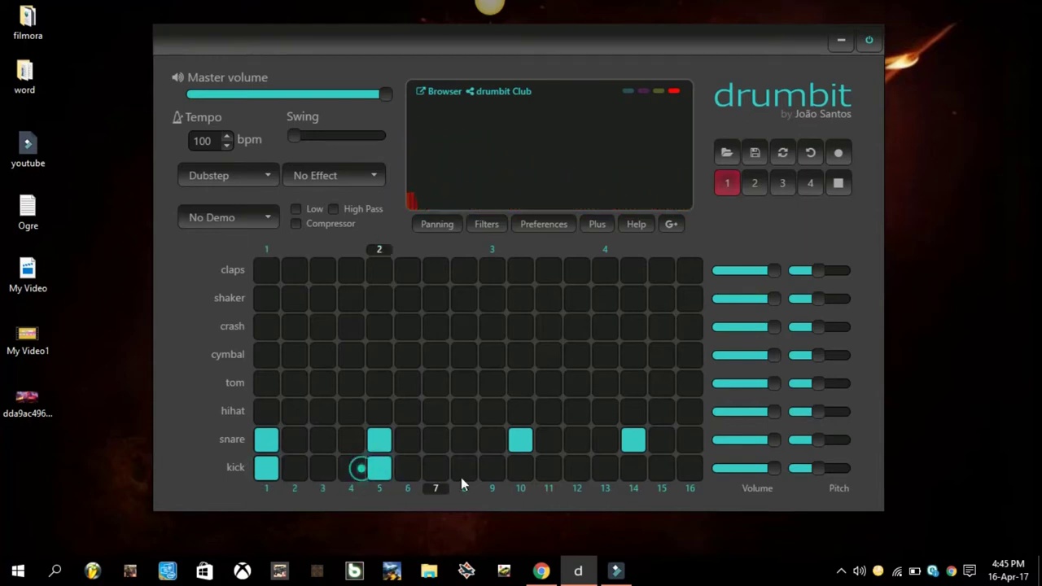
pyautogui.click(520, 468)
pyautogui.click(640, 464)
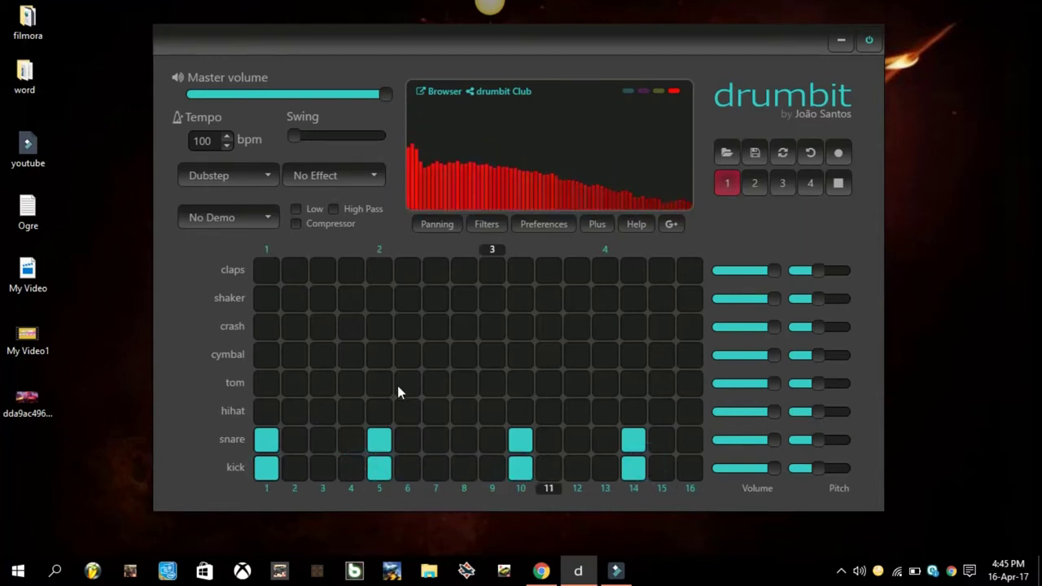
# Add claps hits on steps 1, 6, 10, 13 and 16 of pattern 1.
pyautogui.click(274, 274)
pyautogui.click(518, 272)
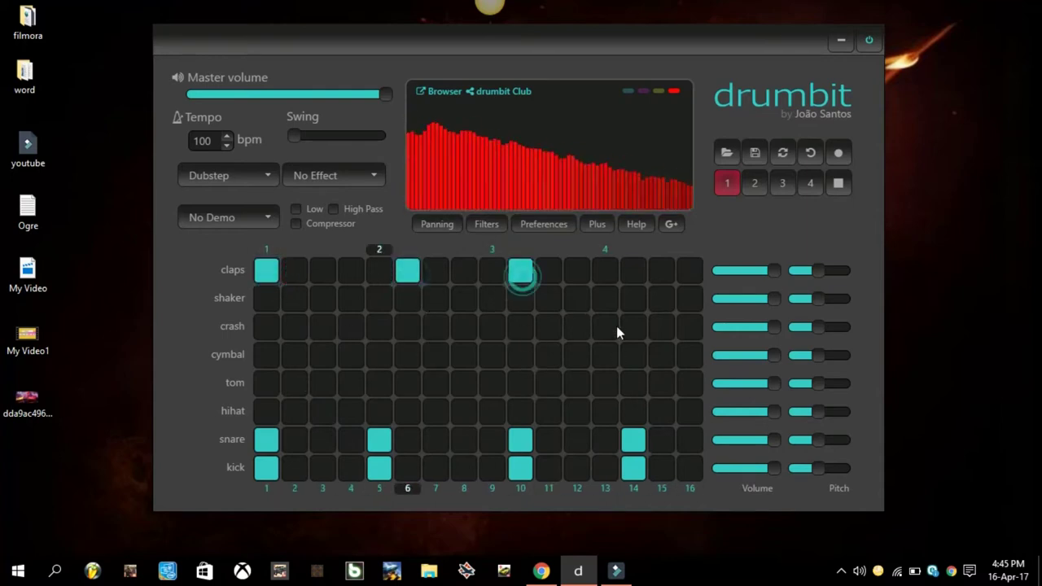
pyautogui.click(614, 277)
pyautogui.click(686, 276)
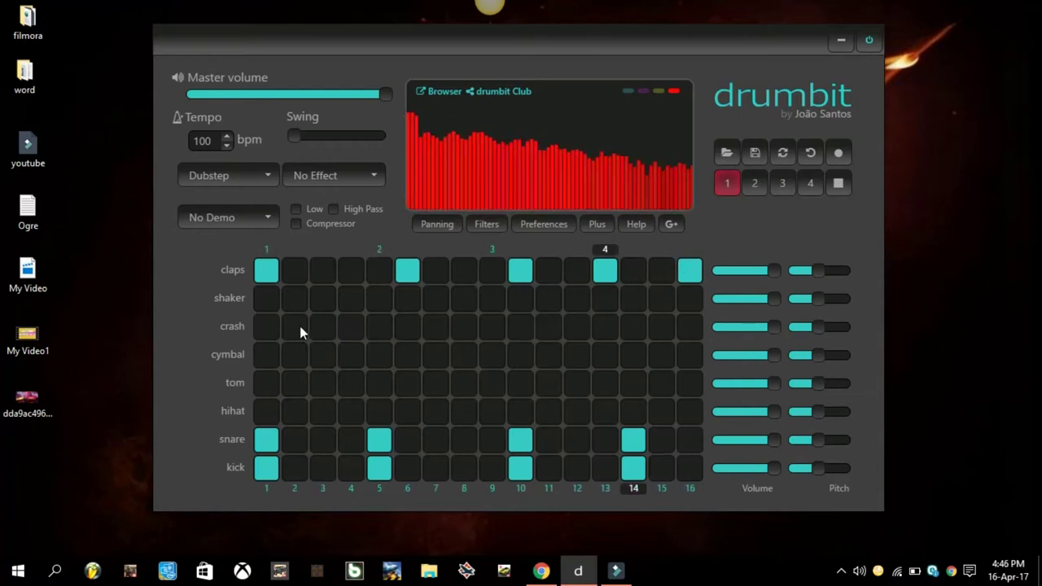
# Add tom hits on steps 3, 8, 12 and 15.
pyautogui.click(322, 383)
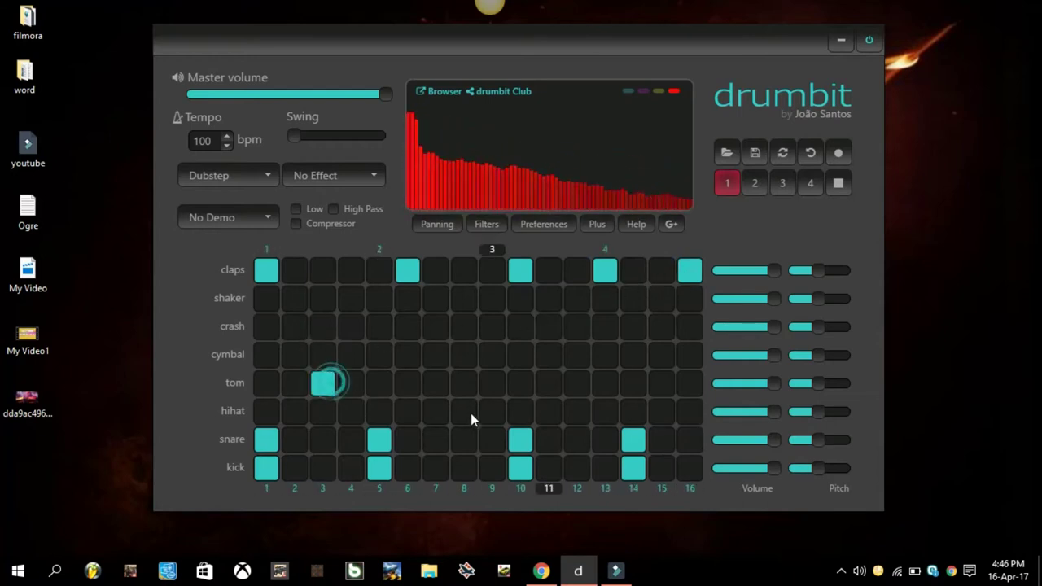
pyautogui.click(461, 383)
pyautogui.click(577, 383)
pyautogui.click(661, 383)
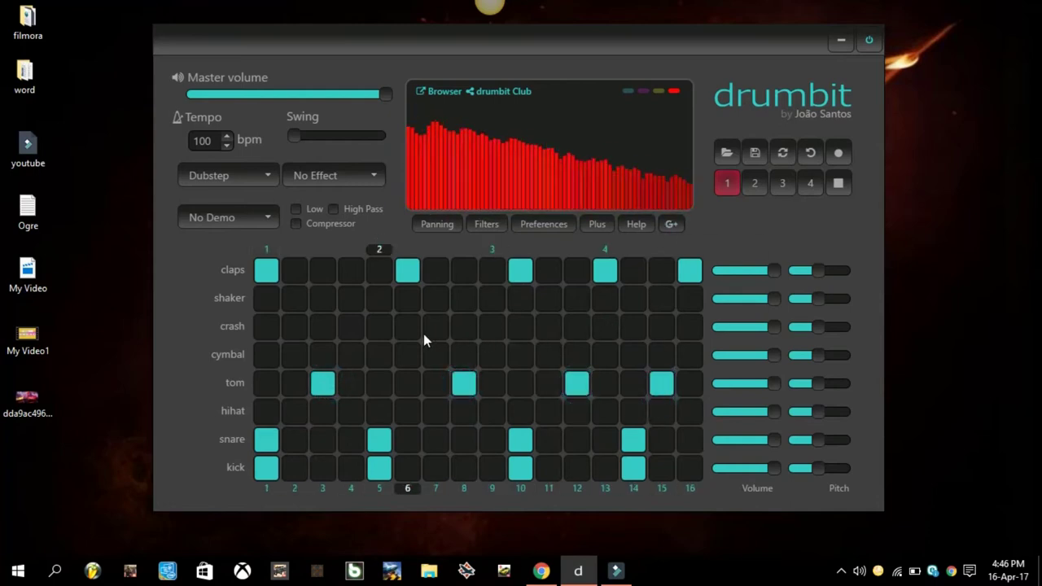
# Add shaker hits on steps 3, 8, 11 and 15.
pyautogui.click(323, 299)
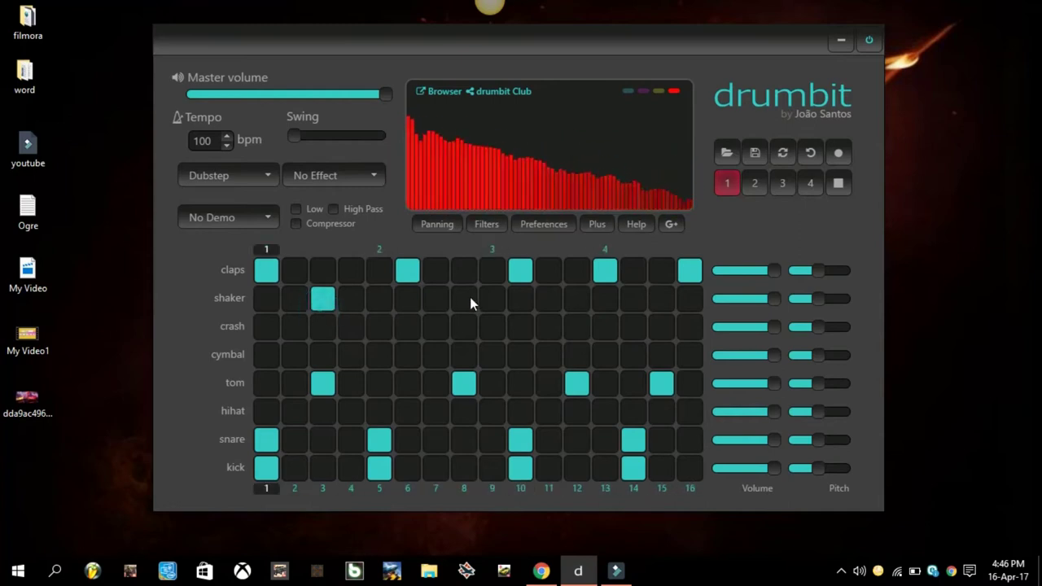
pyautogui.click(464, 298)
pyautogui.click(558, 298)
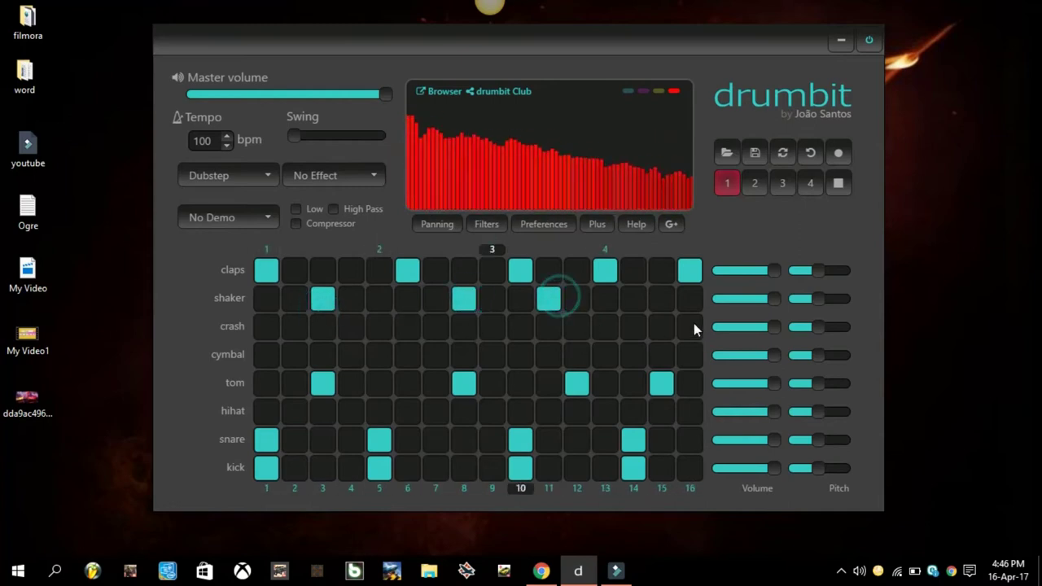
pyautogui.click(657, 300)
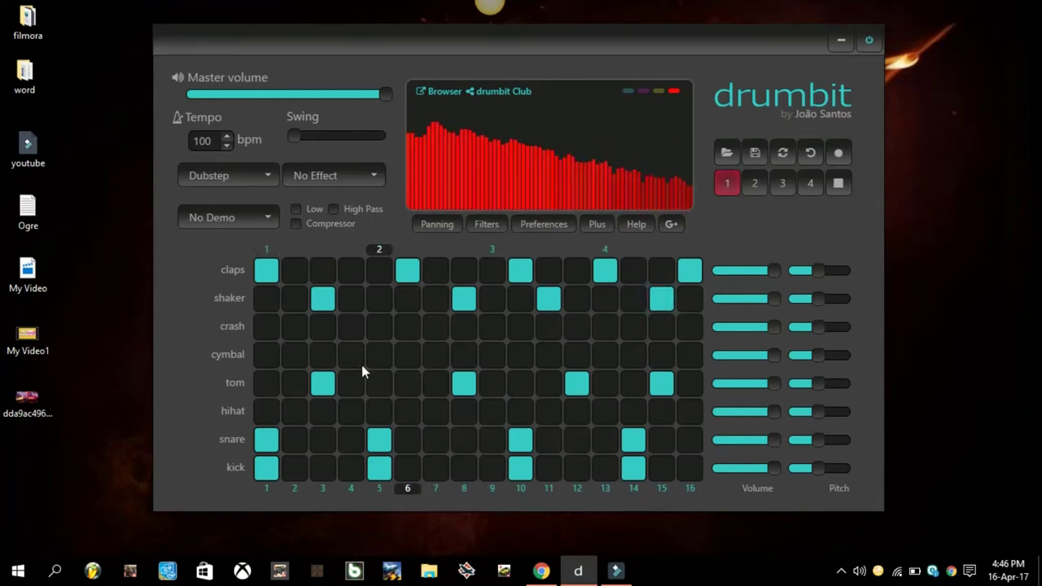
# Add hihat hits on steps 4, 10 and 14.
pyautogui.click(350, 409)
pyautogui.click(519, 412)
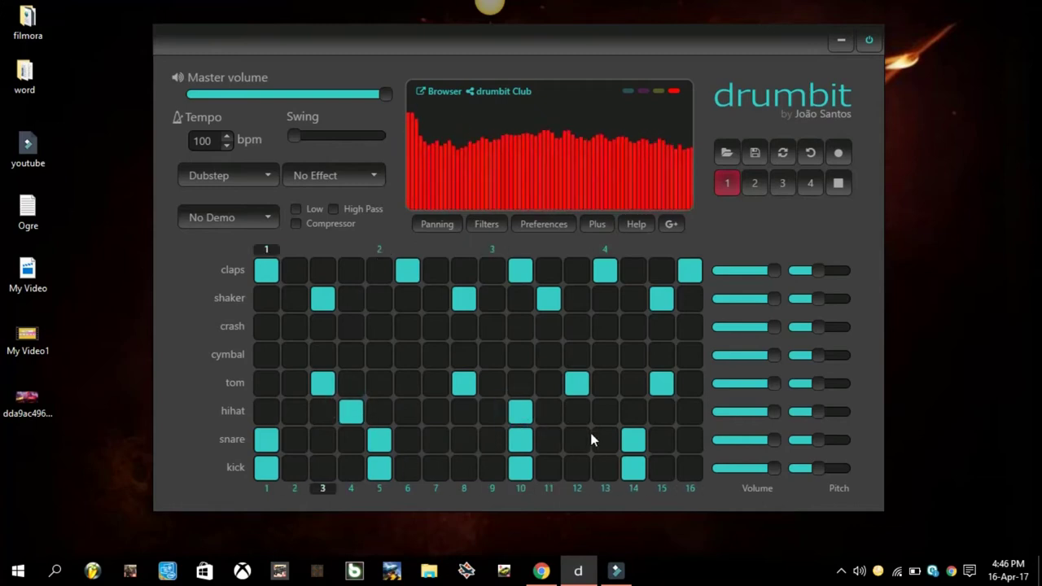
pyautogui.click(633, 411)
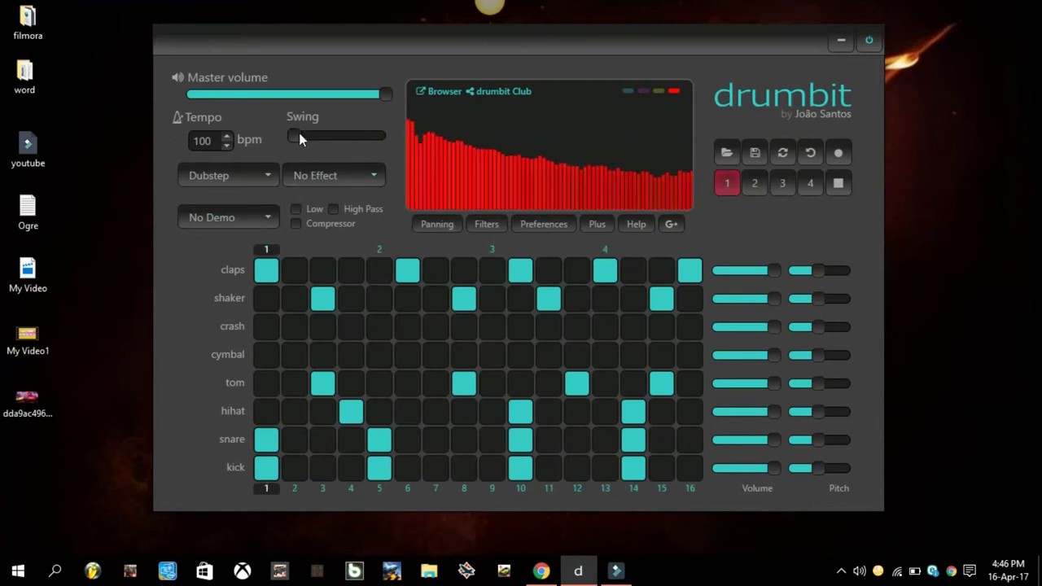
# Try maximum swing and the Large Hall and Muffler effects on the playing beat, restoring zero swing and No Effect.
pyautogui.moveTo(293, 140); pyautogui.dragTo(471, 142)
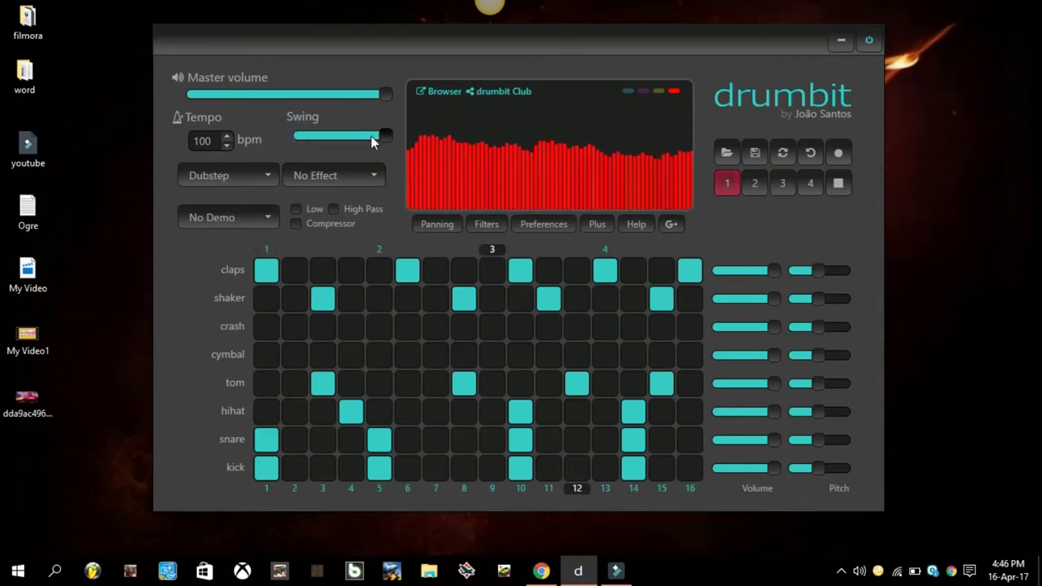
pyautogui.moveTo(376, 136); pyautogui.dragTo(293, 137)
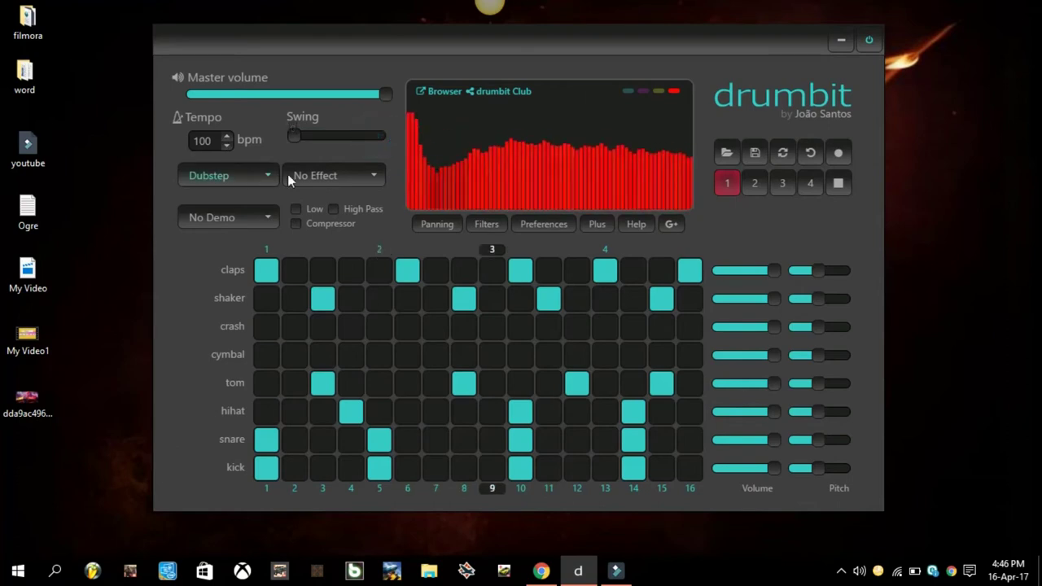
pyautogui.click(324, 177)
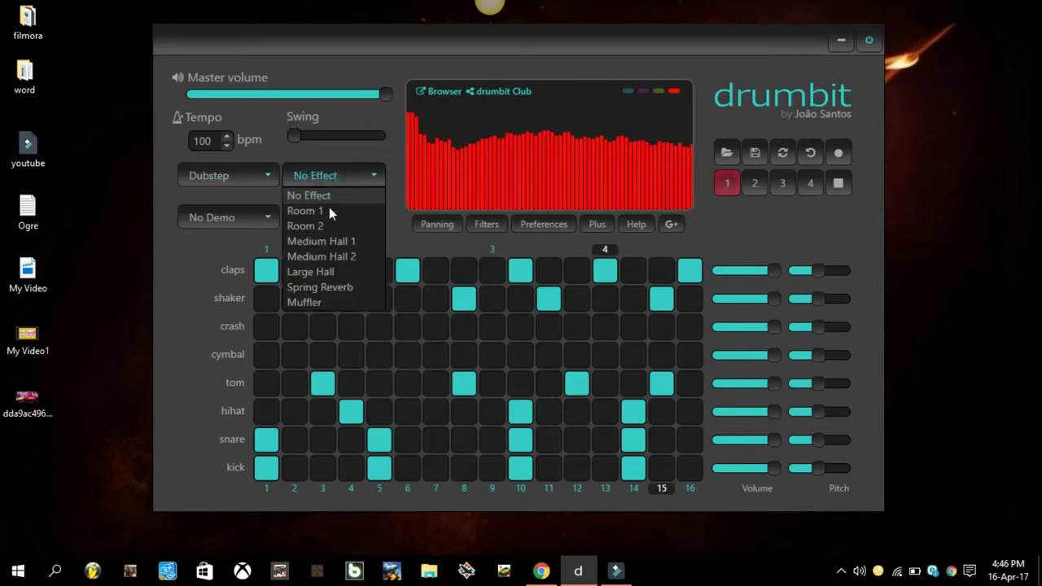
pyautogui.click(331, 272)
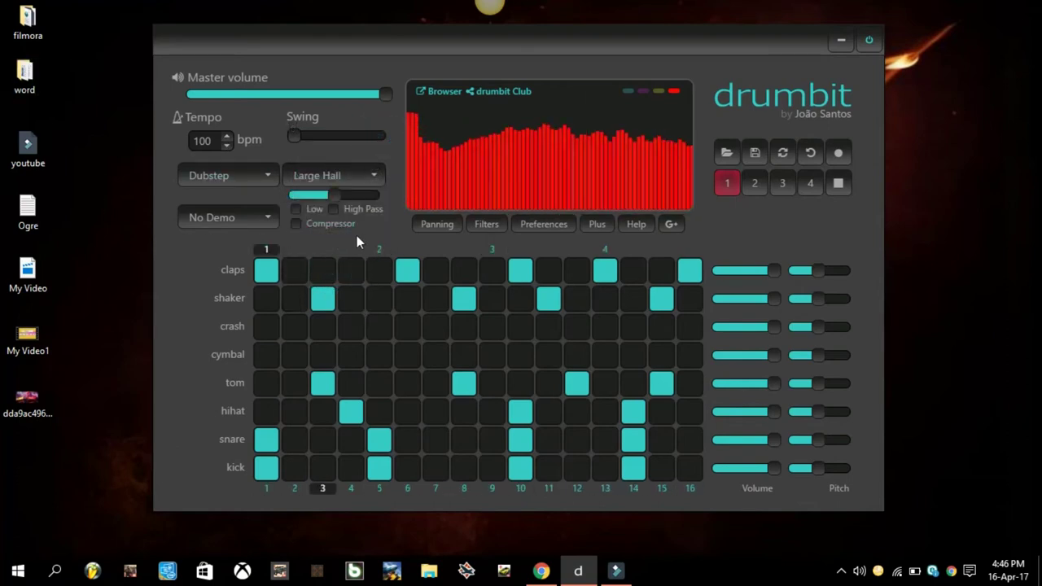
pyautogui.click(376, 177)
pyautogui.click(338, 302)
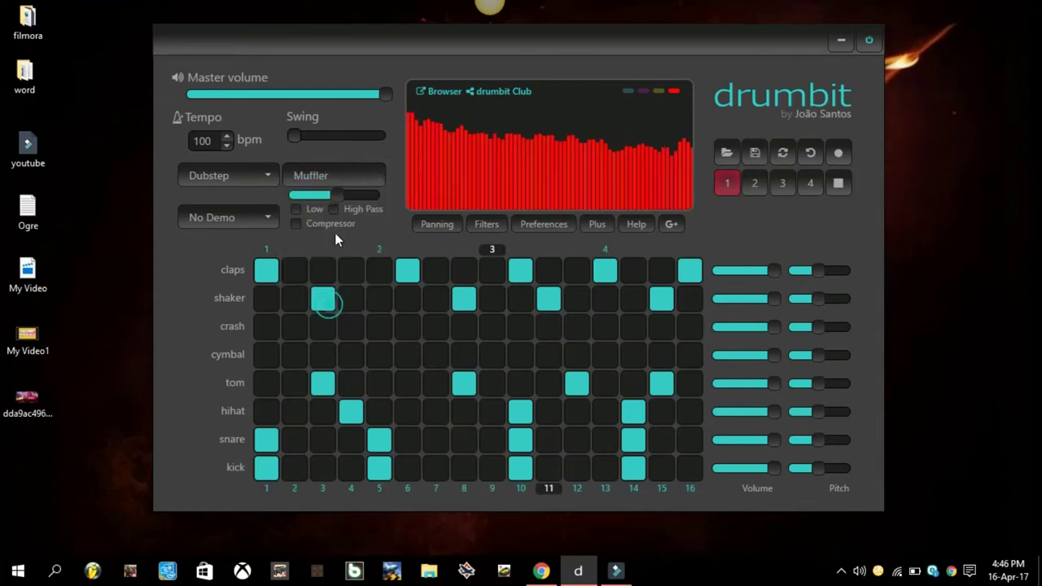
pyautogui.click(341, 177)
pyautogui.click(312, 195)
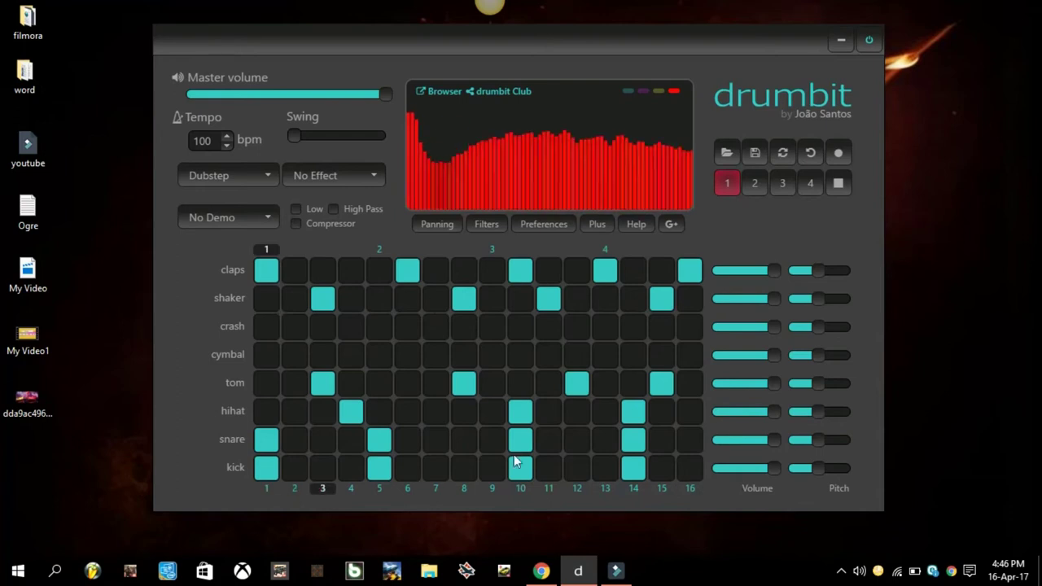
# Audition the playing pattern with Kit 1, Kit 2, Kit 3 and Kit 4 in turn.
pyautogui.click(245, 175)
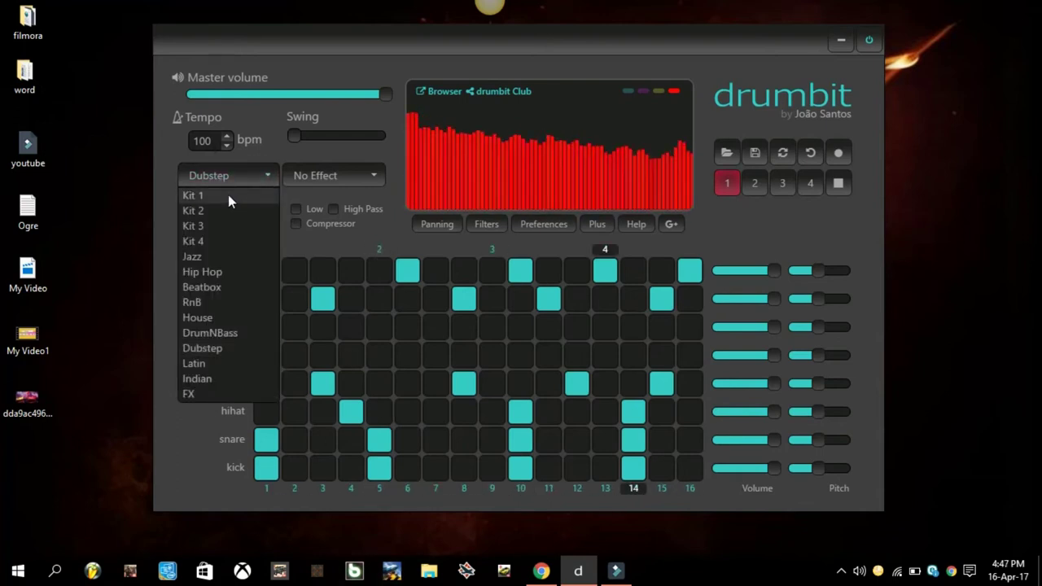
pyautogui.click(227, 194)
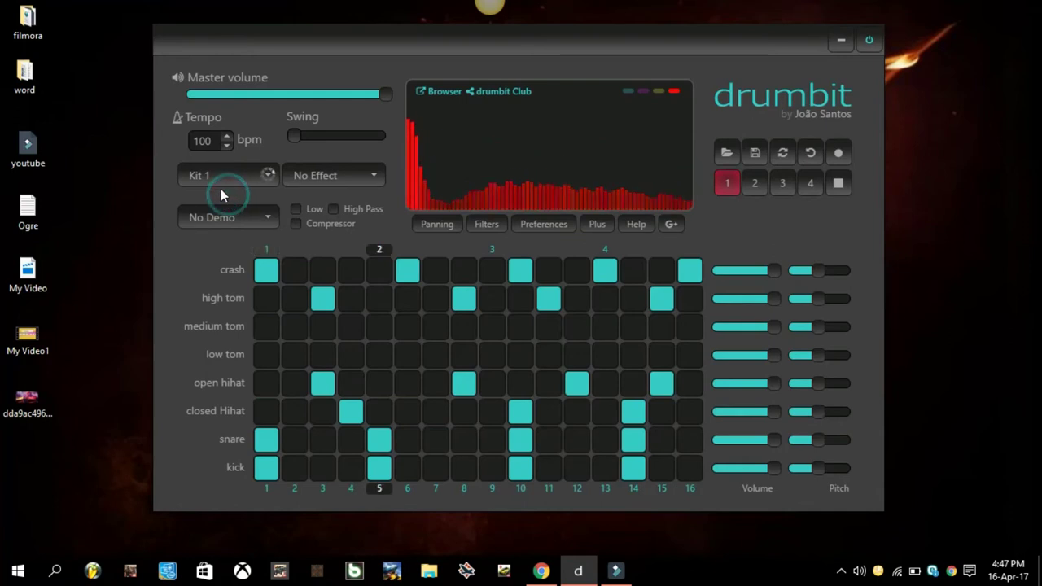
pyautogui.click(262, 175)
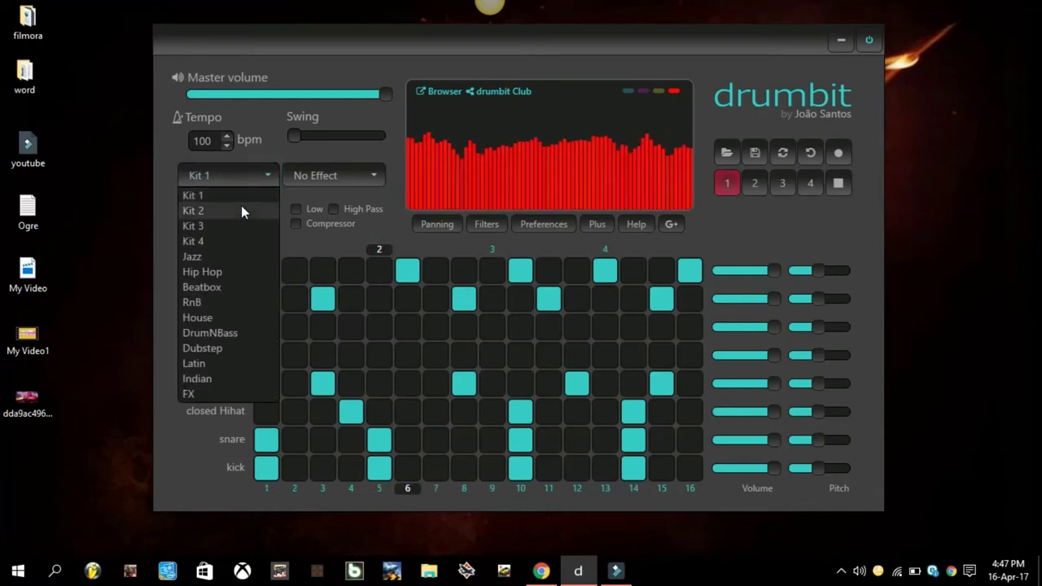
pyautogui.click(241, 205)
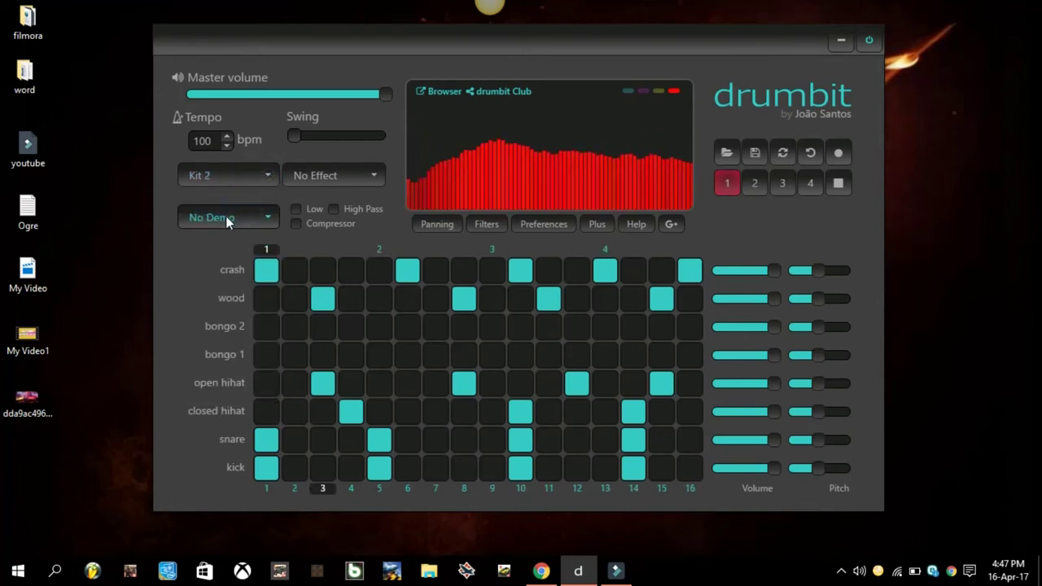
pyautogui.click(234, 176)
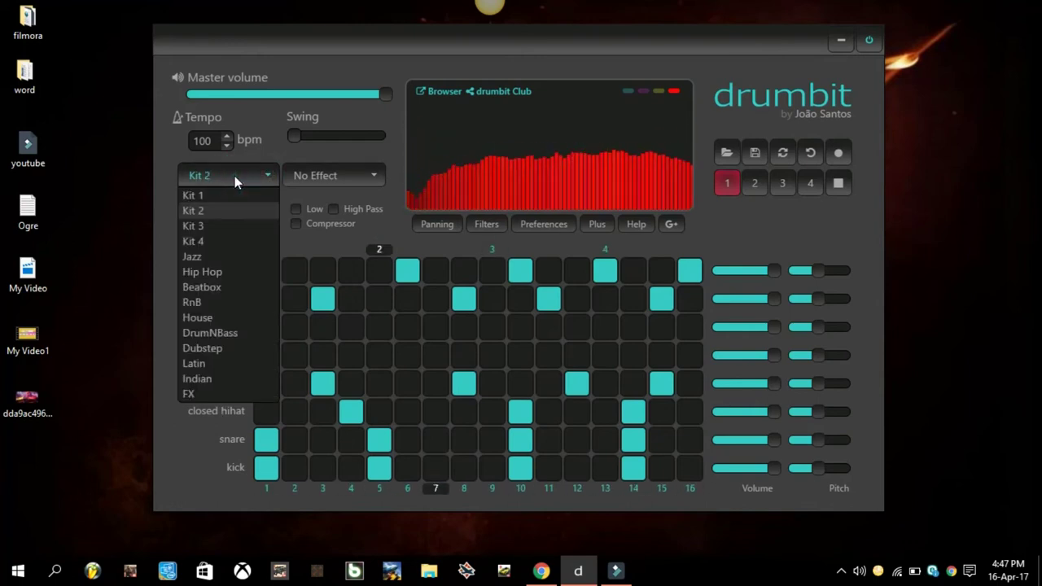
pyautogui.click(225, 226)
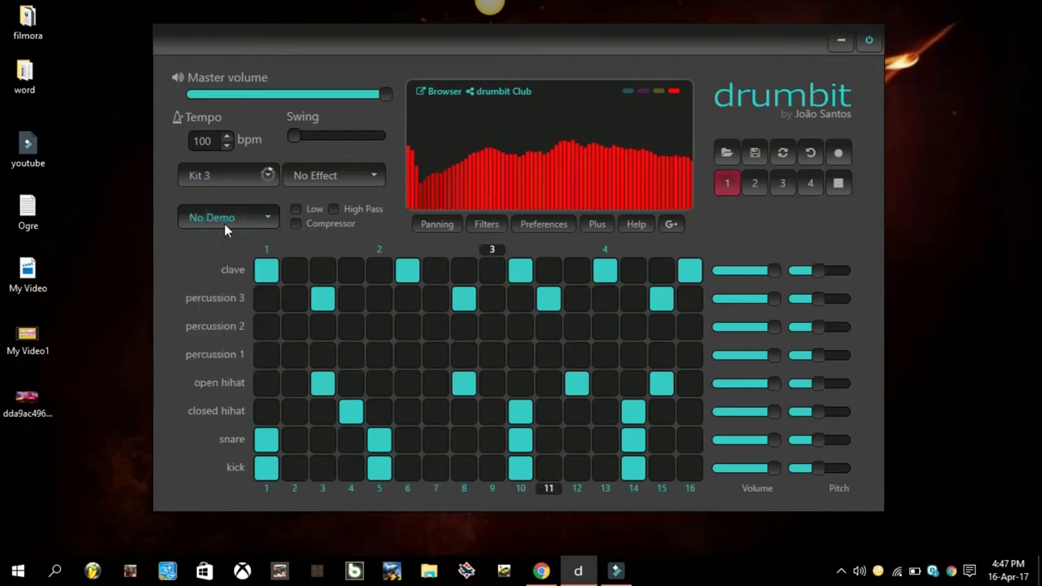
pyautogui.click(265, 179)
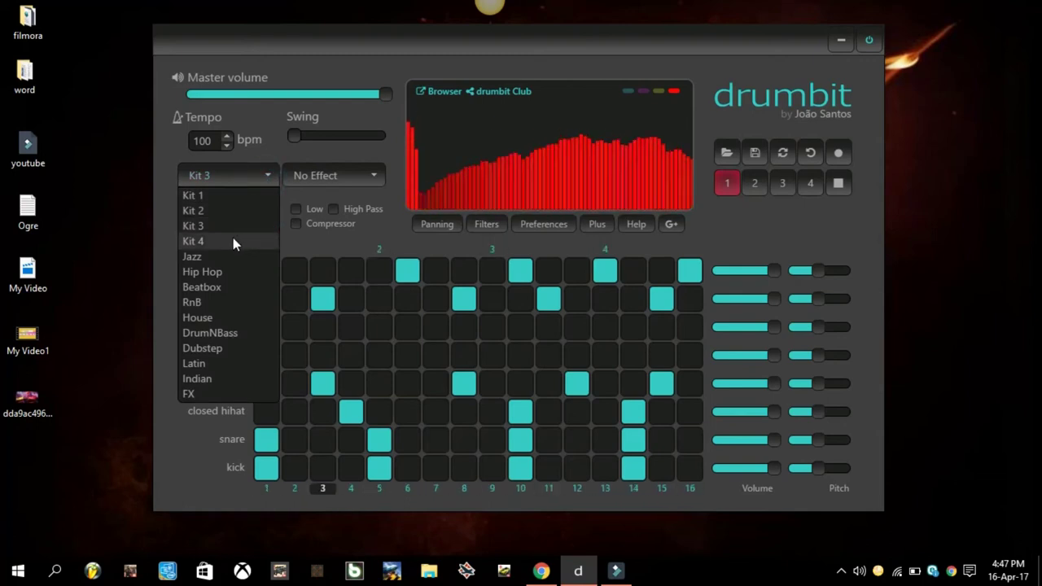
pyautogui.click(229, 241)
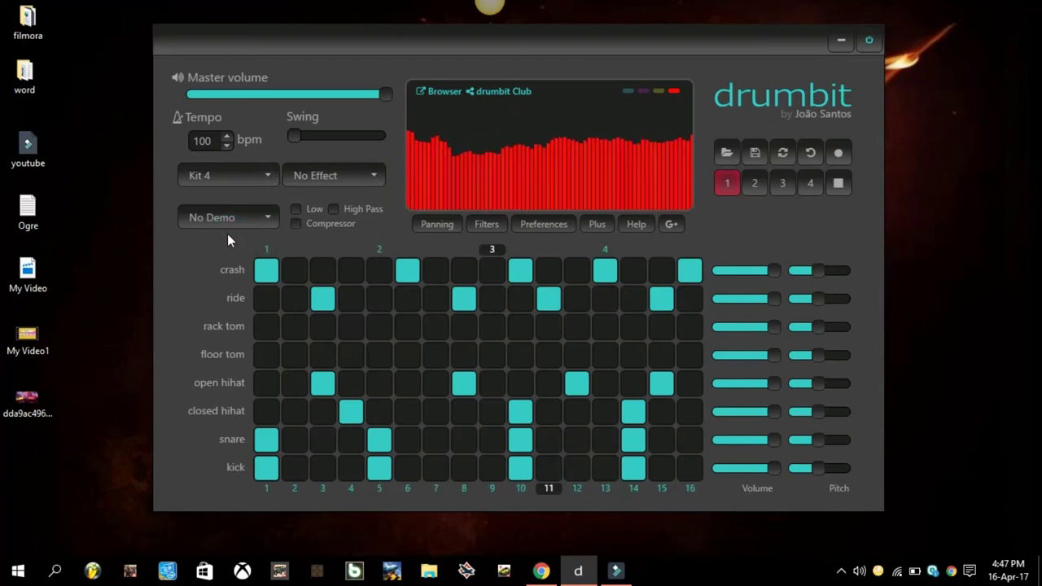
# Audition the same pattern with the Jazz, Hip Hop and Beatbox kits.
pyautogui.click(247, 173)
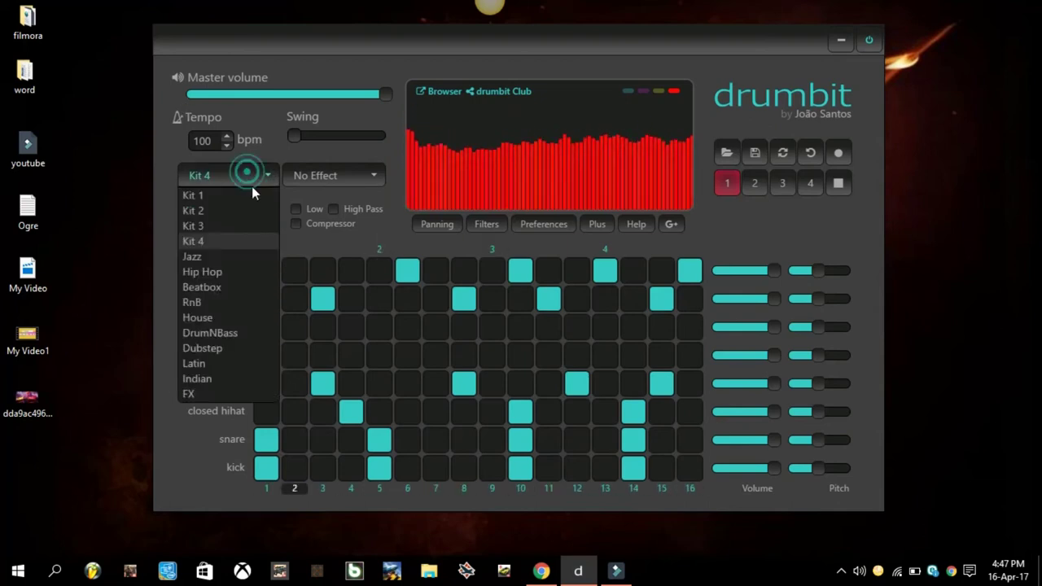
pyautogui.click(229, 252)
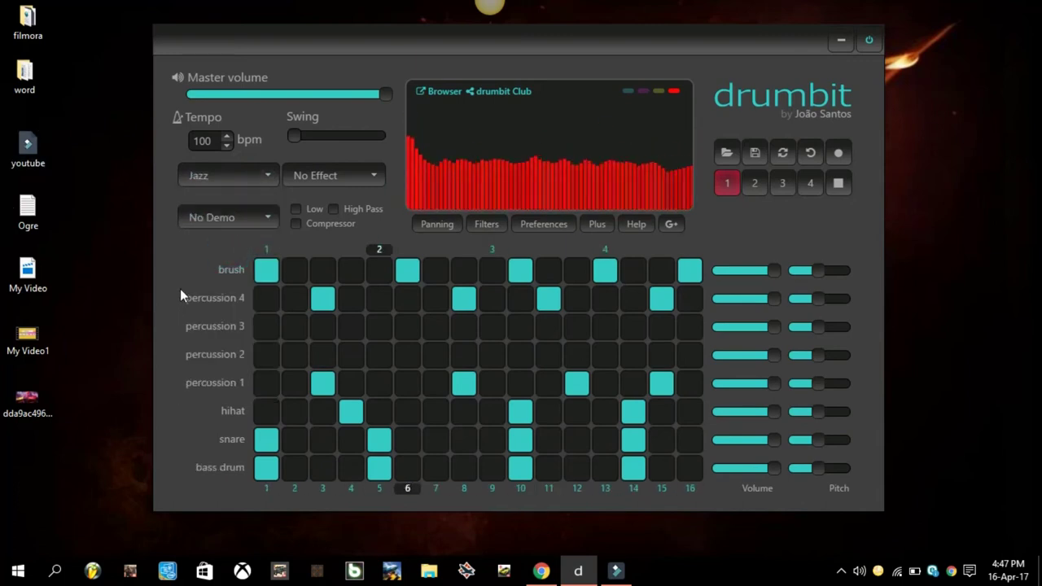
pyautogui.click(243, 175)
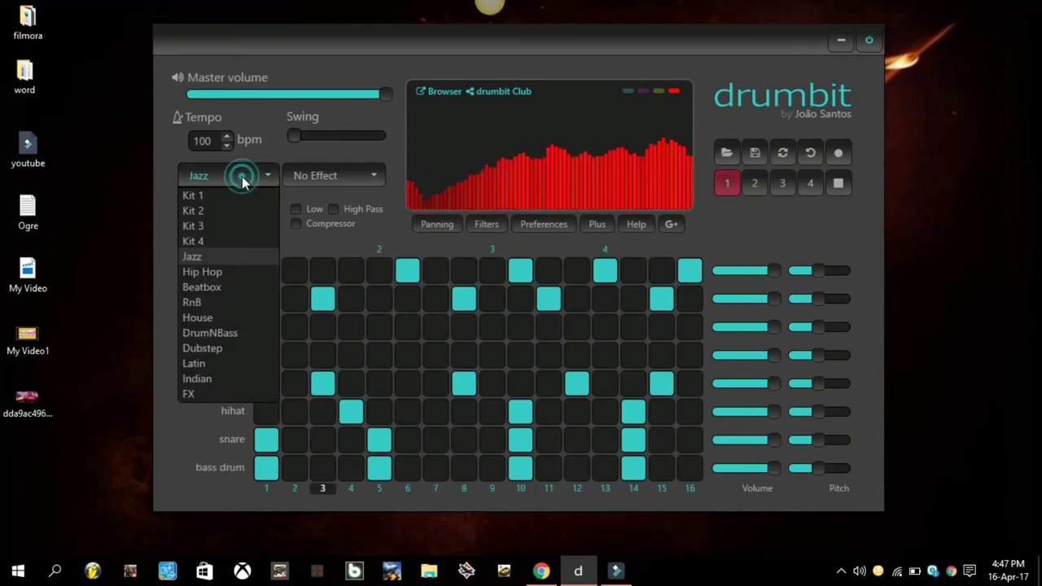
pyautogui.click(232, 271)
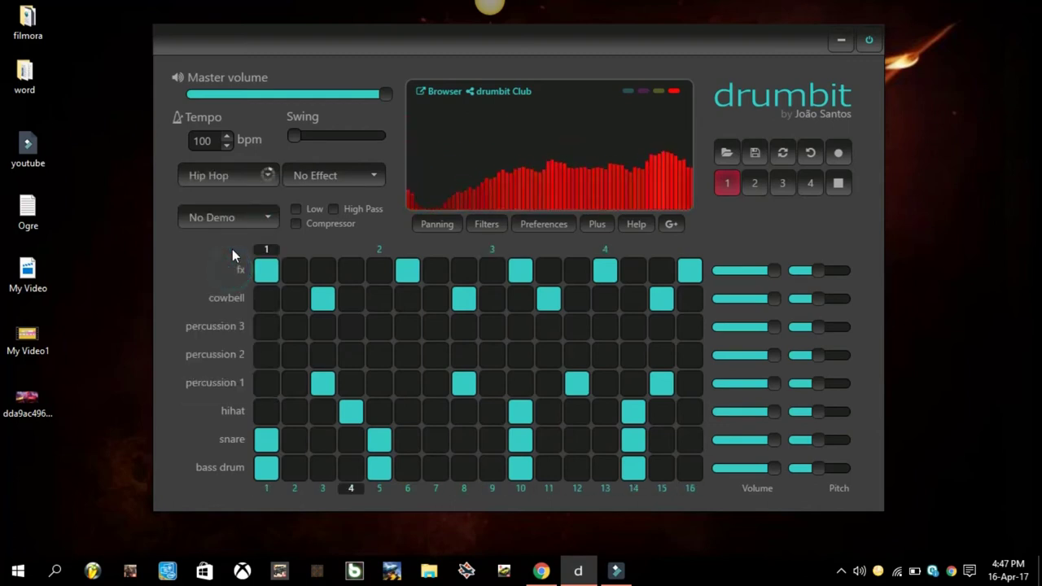
pyautogui.click(262, 178)
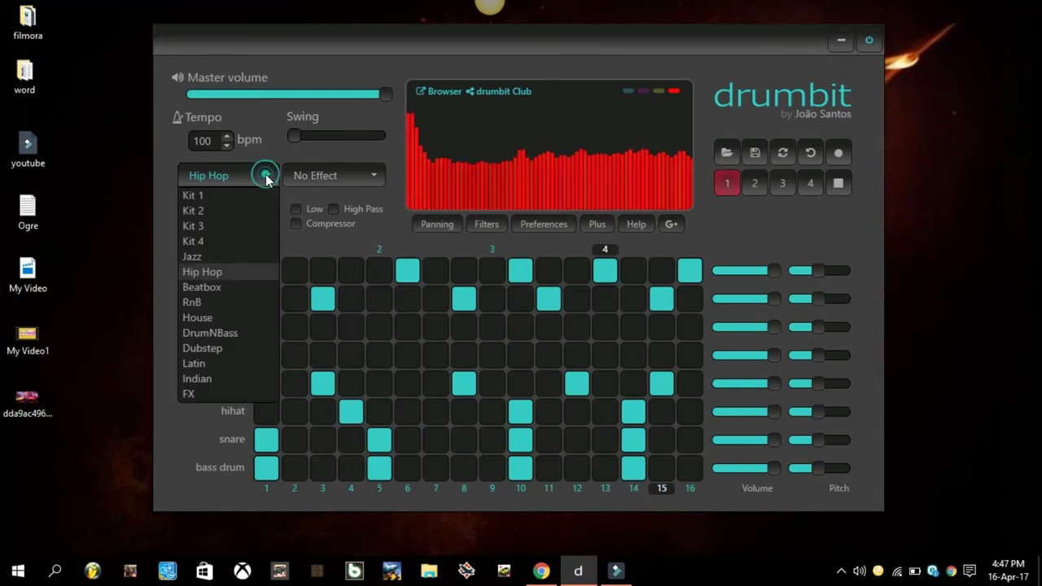
pyautogui.click(229, 286)
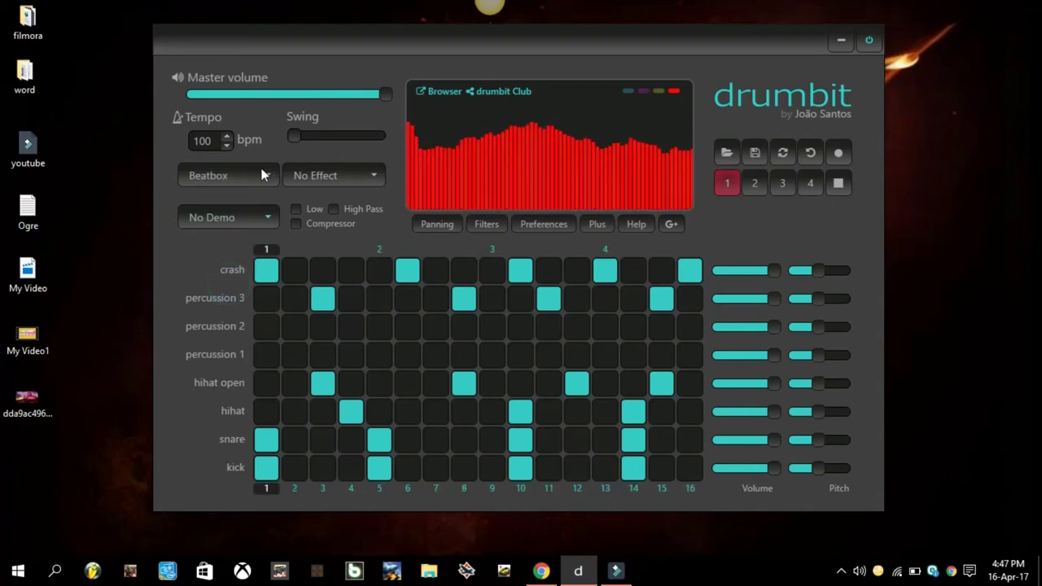
# Audition the pattern with the RnB, House and DrumNBass kits.
pyautogui.click(228, 175)
pyautogui.click(219, 300)
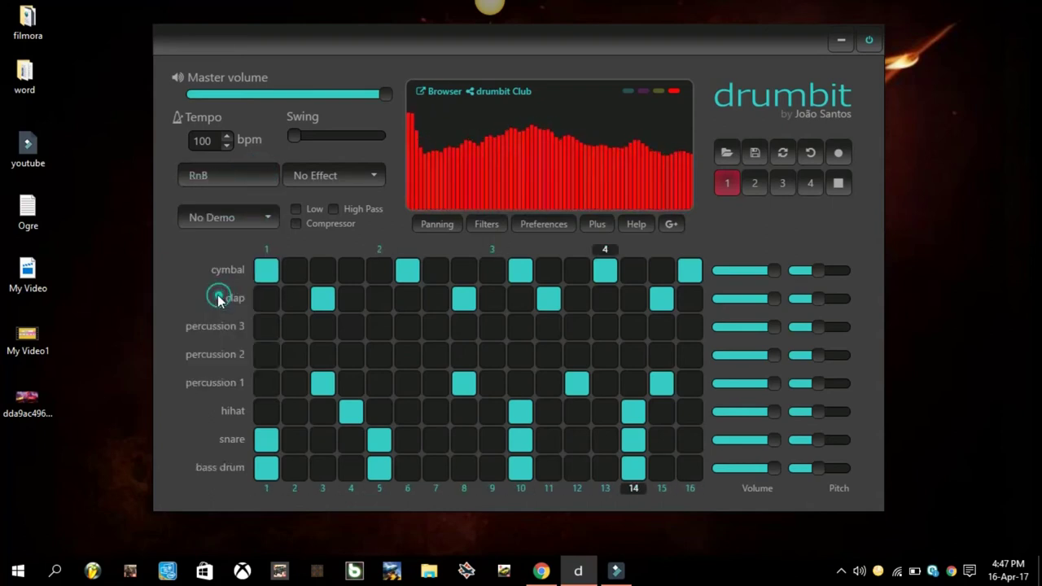
pyautogui.click(244, 176)
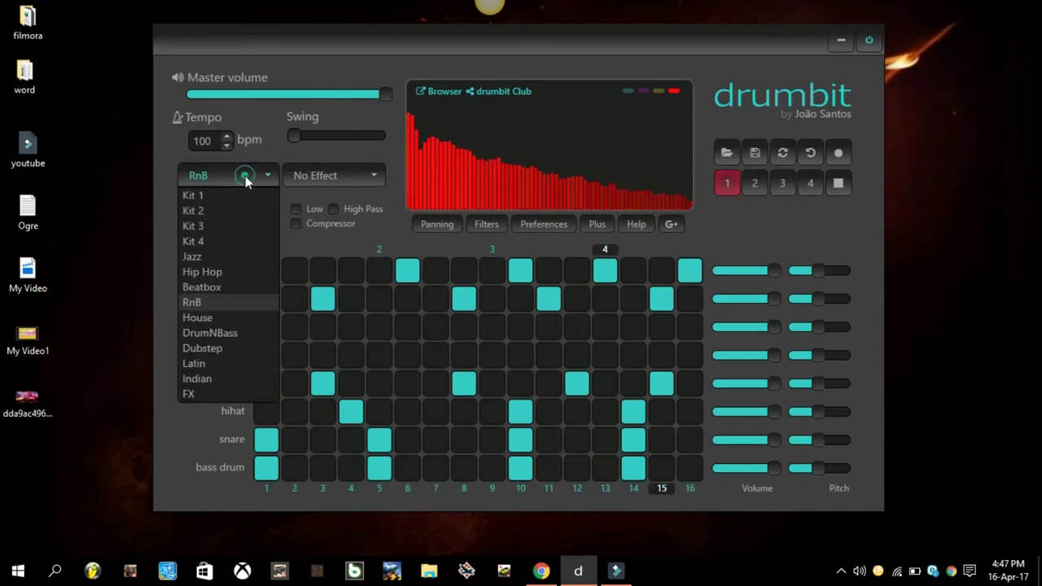
pyautogui.click(249, 312)
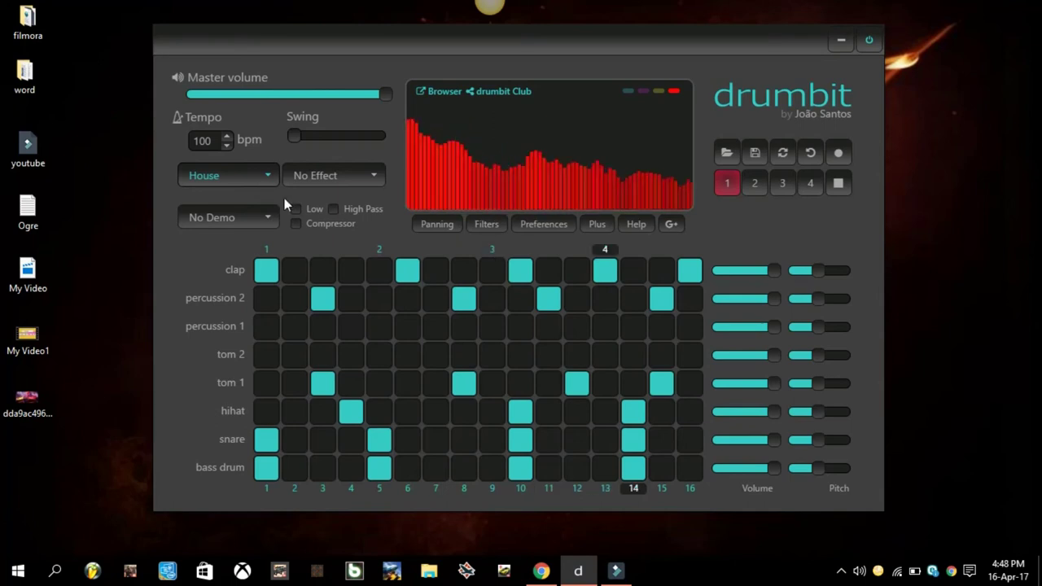
pyautogui.click(316, 212)
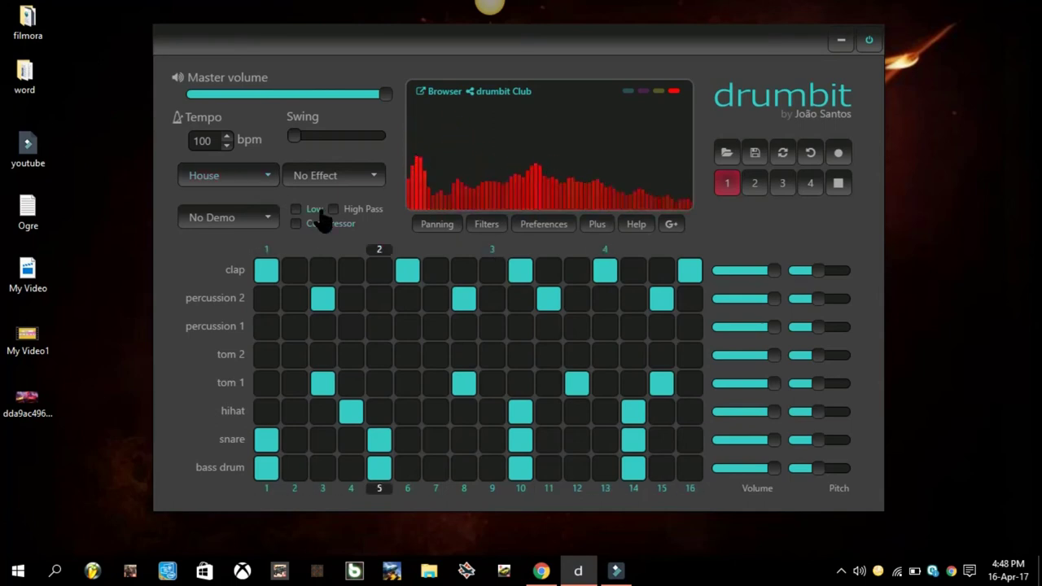
pyautogui.click(249, 181)
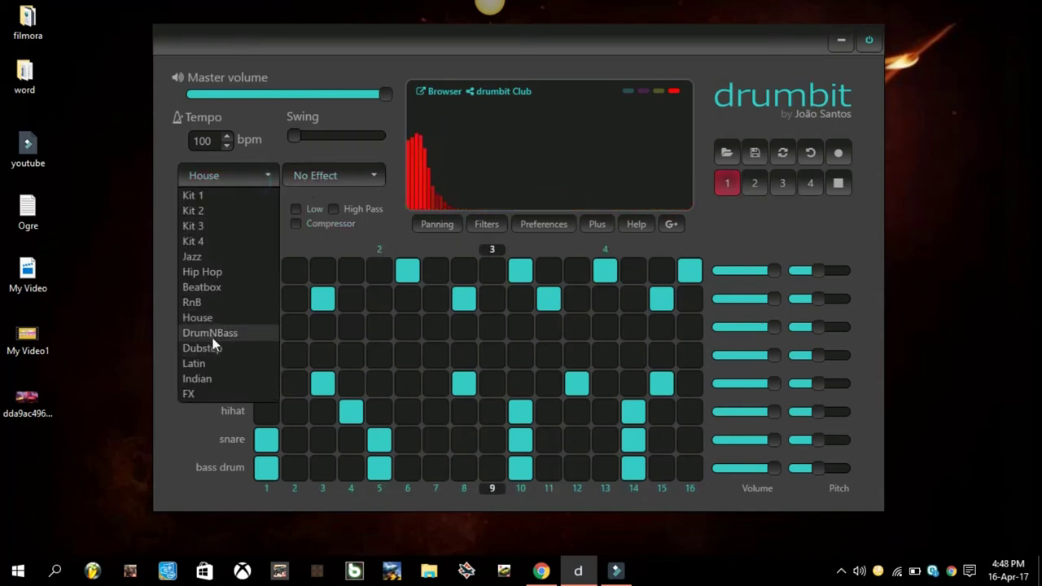
pyautogui.click(210, 333)
# Switch the drum kit to Indian, listen to the pattern and stop playback.
pyautogui.click(248, 181)
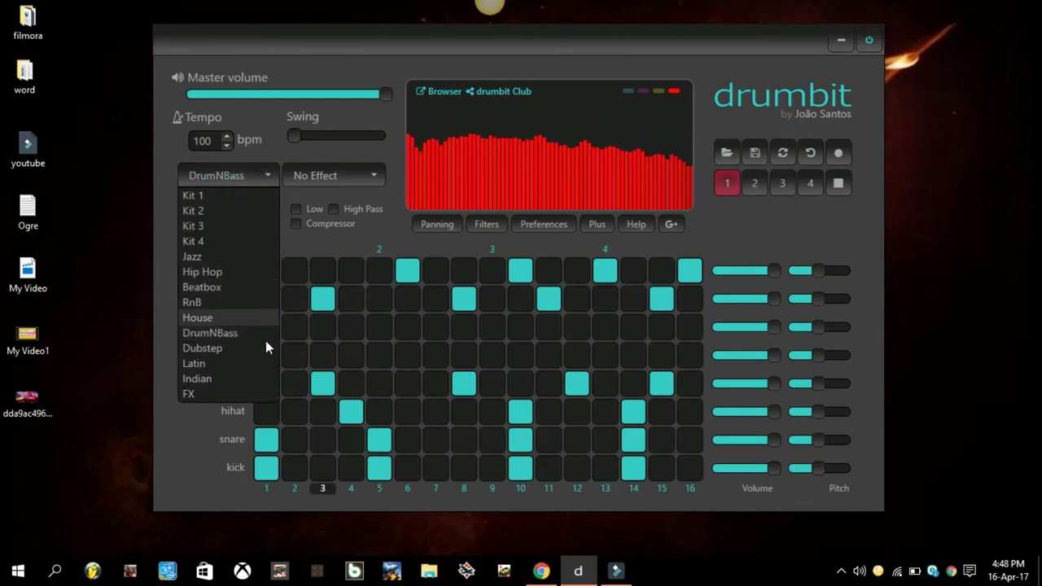
pyautogui.click(220, 377)
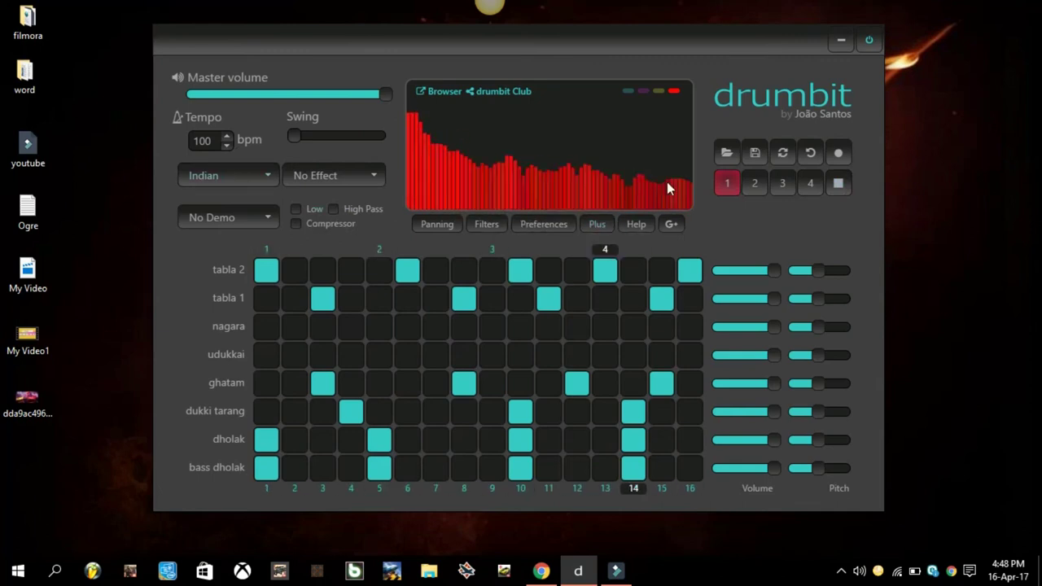
pyautogui.click(837, 183)
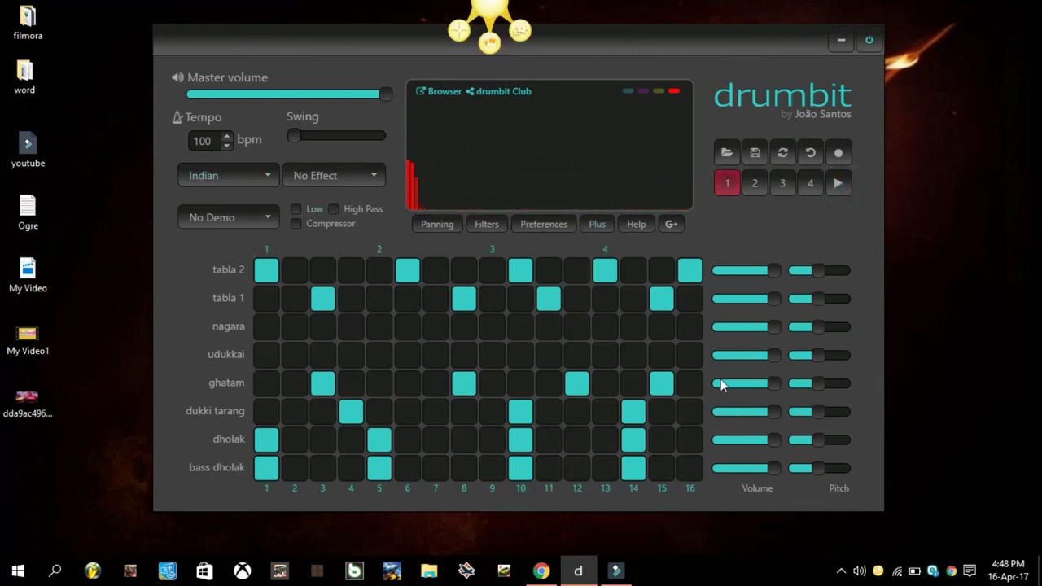